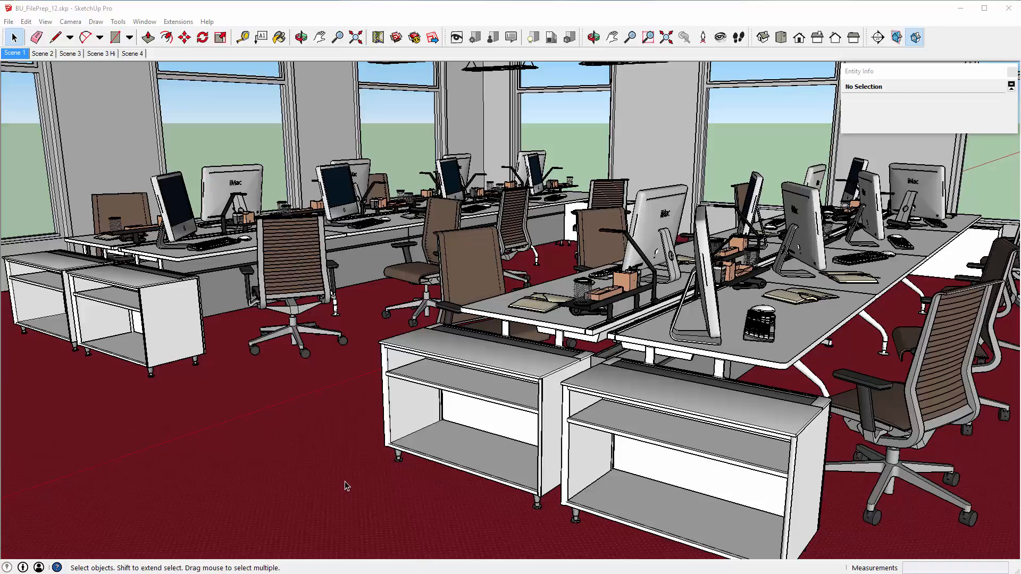
Review the office model in Scene 2 and Scene 3 and look at the BU File Prep Movie project folder.
left_click(46, 54)
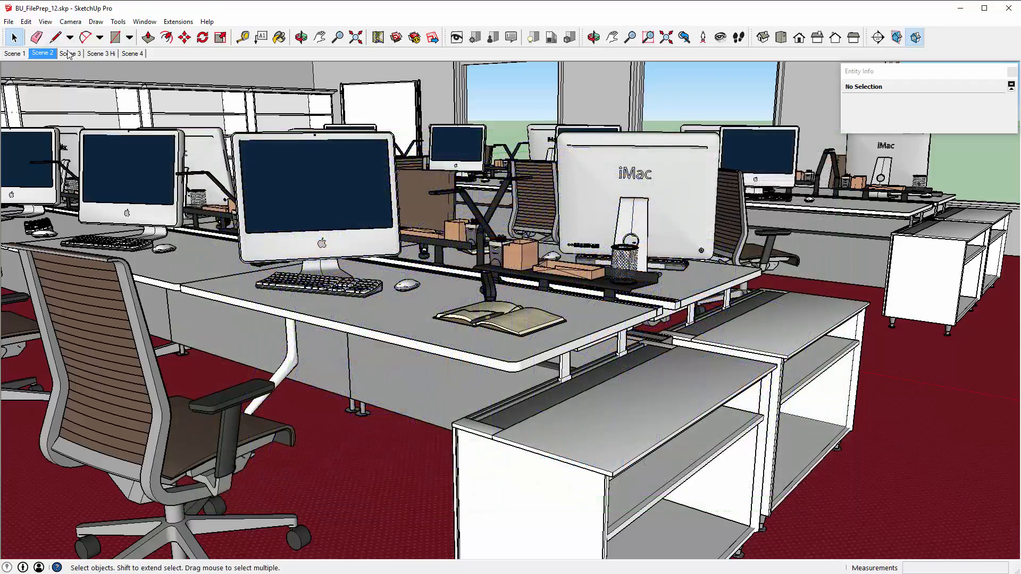
left_click(70, 54)
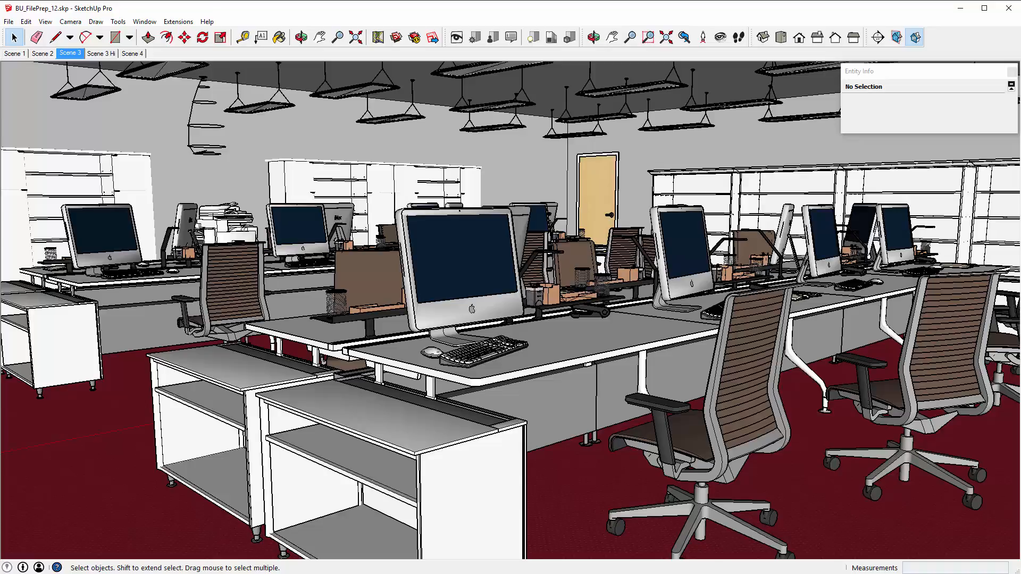
mouse_move(1020, 463)
left_mouse_down()
mouse_move(887, 427)
mouse_move(632, 415)
mouse_move(642, 408)
left_mouse_up()
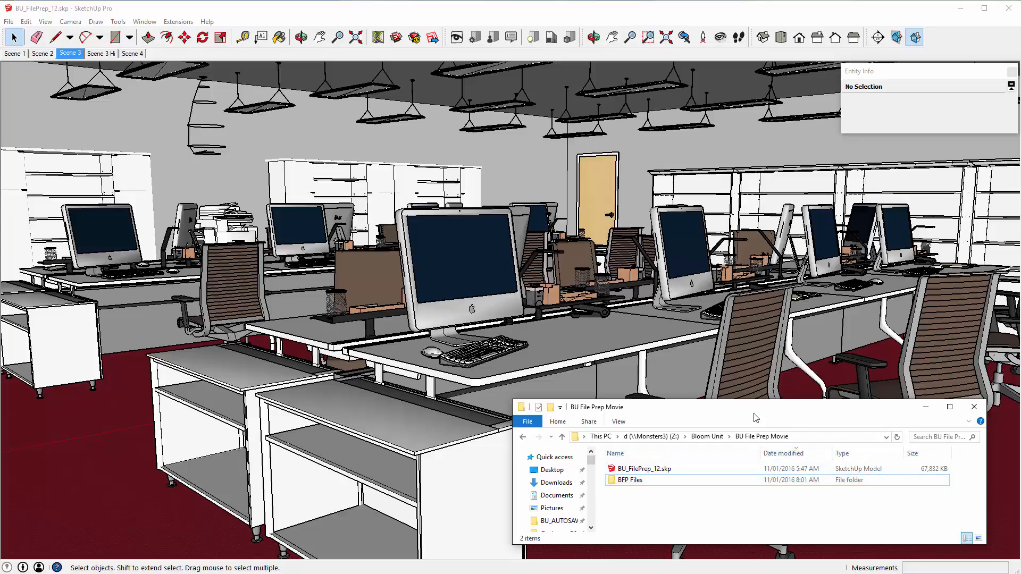
mouse_move(749, 418)
left_mouse_down()
mouse_move(1020, 452)
mouse_move(1020, 475)
left_mouse_up()
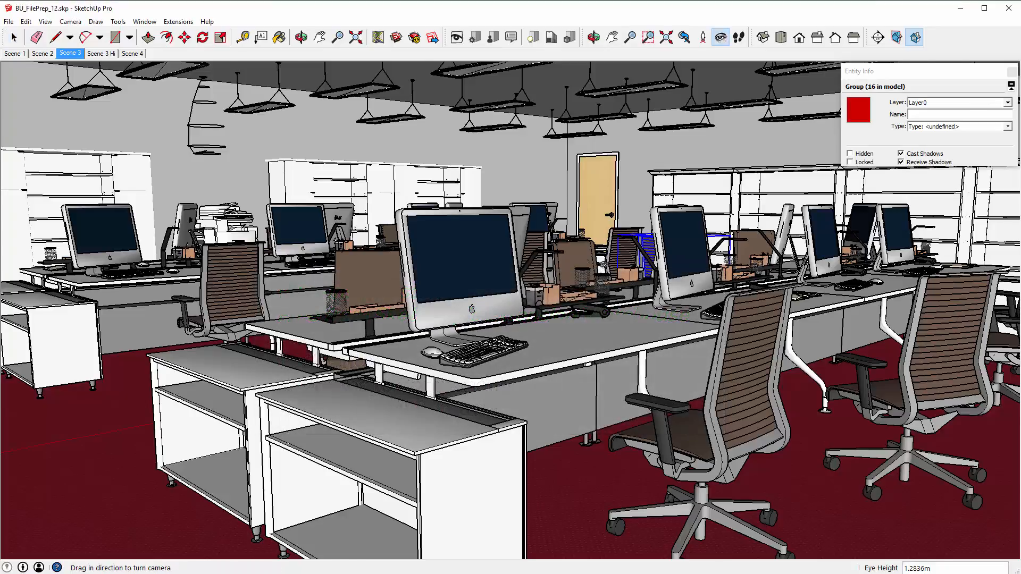
Run CleanUp³ on the leftmost wall cabinet group only, keeping the scope at Selected.
left_click_drag(603, 266, 434, 256)
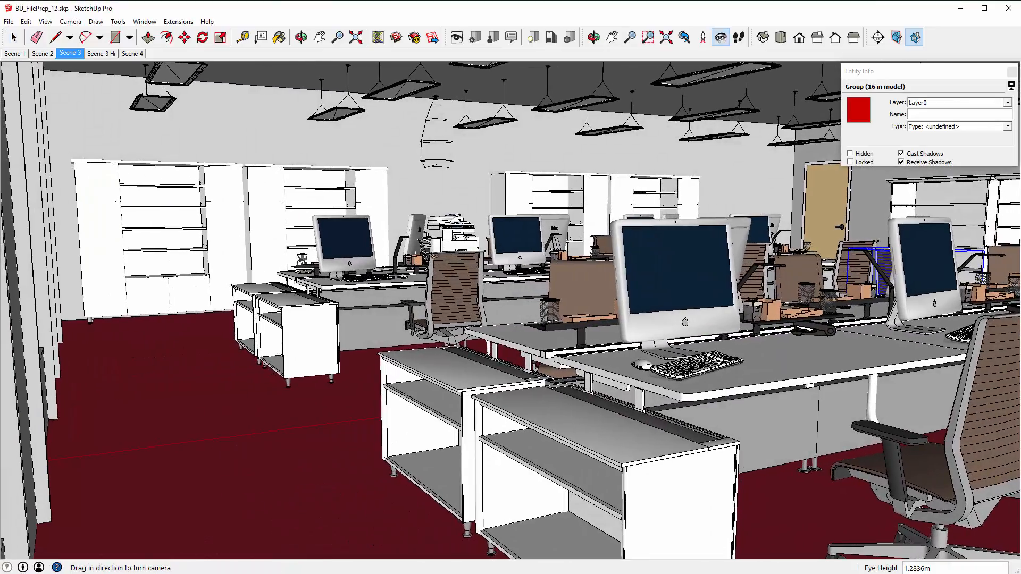
middle_click_drag(476, 234, 475, 242)
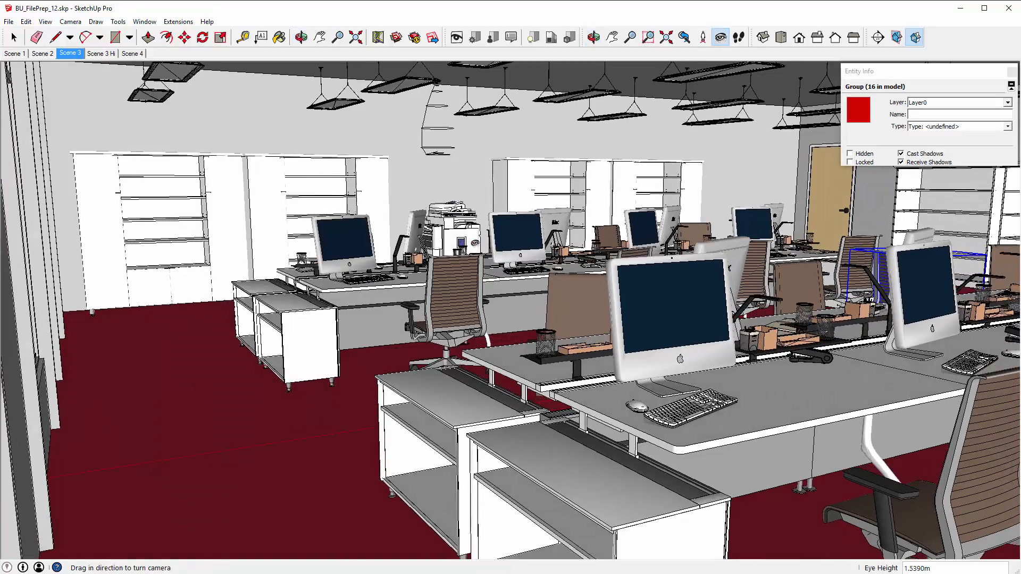
left_click(14, 37)
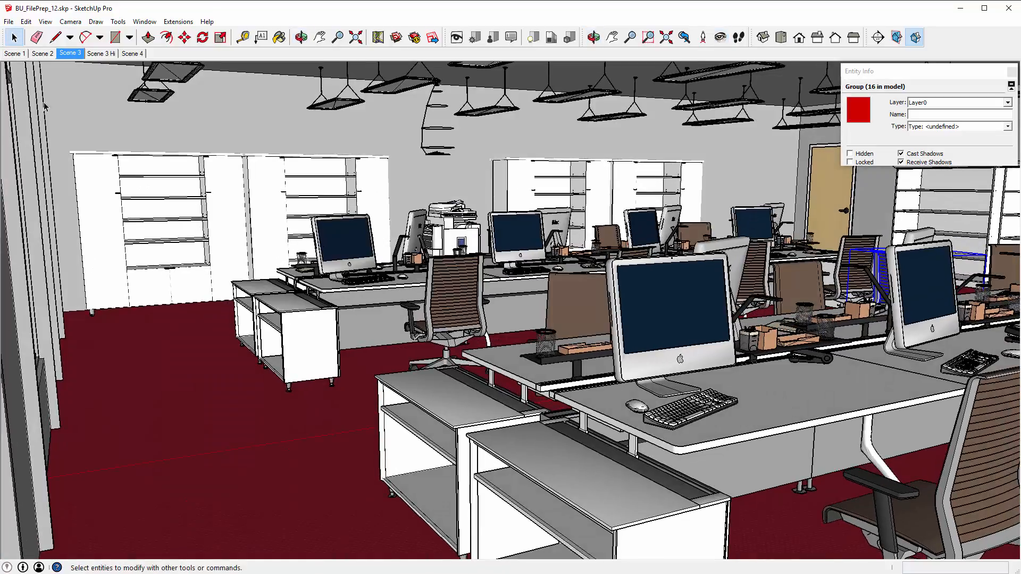
left_click(88, 173)
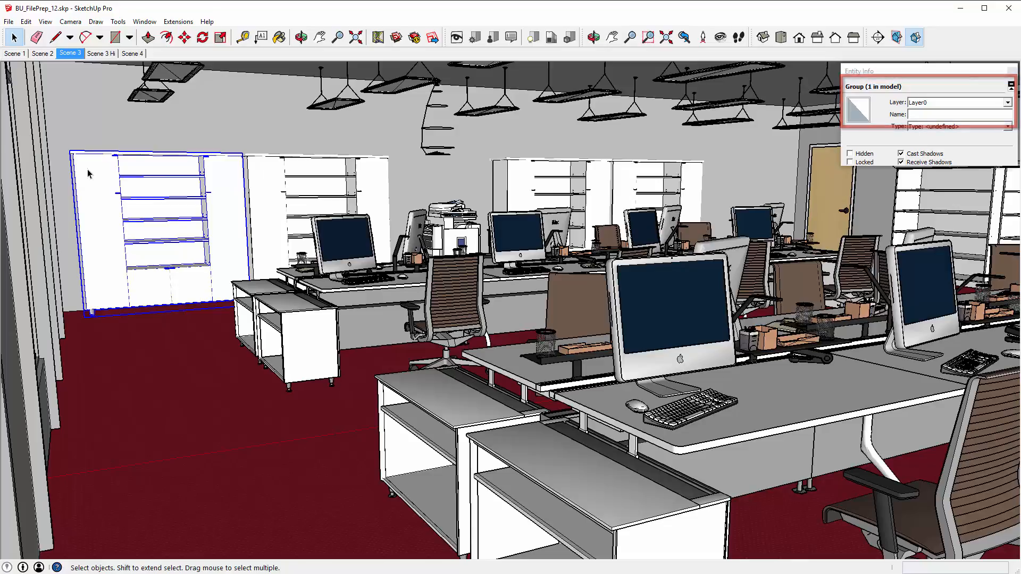
key("shift+c")
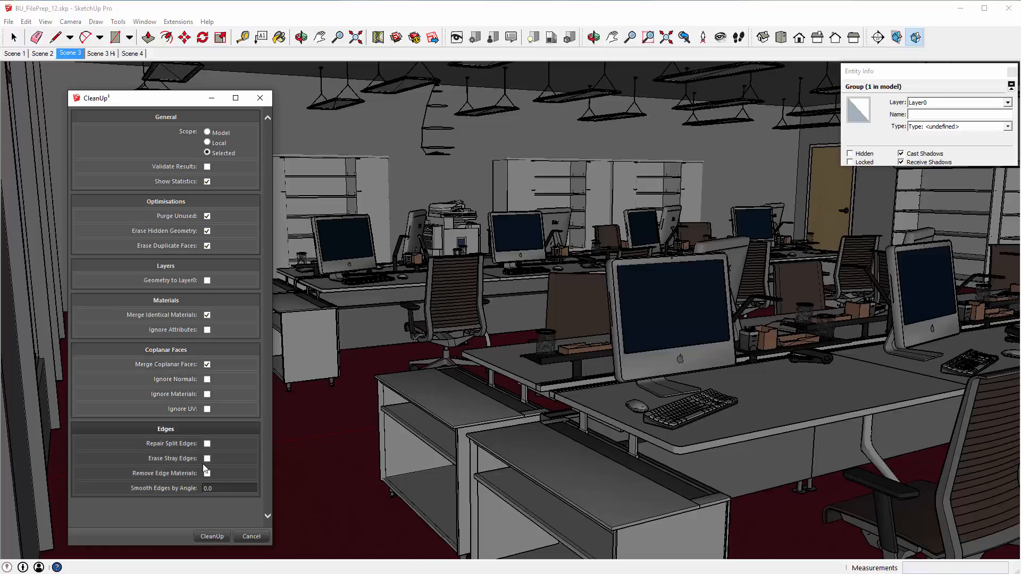
left_click(211, 536)
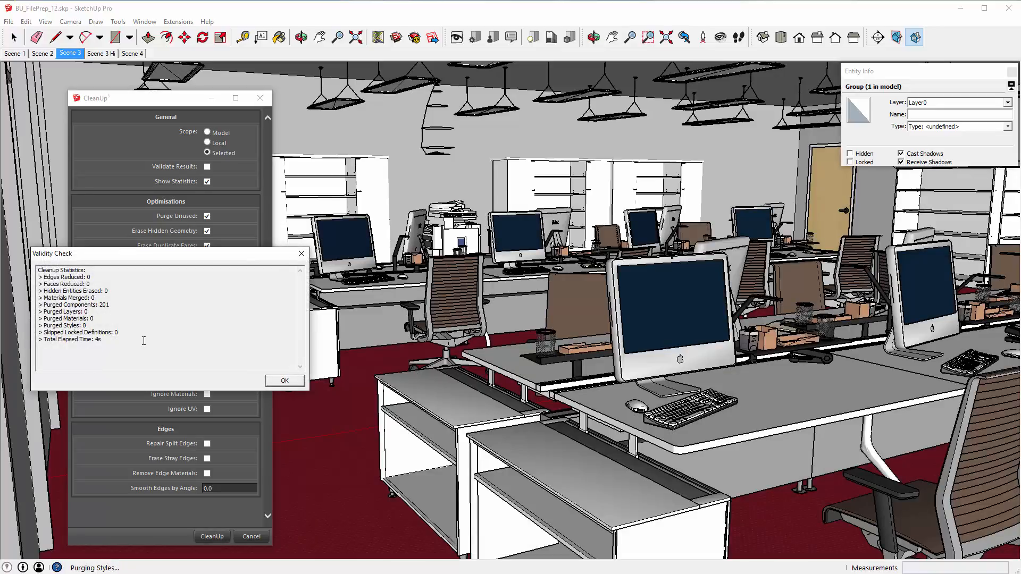
left_click(284, 380)
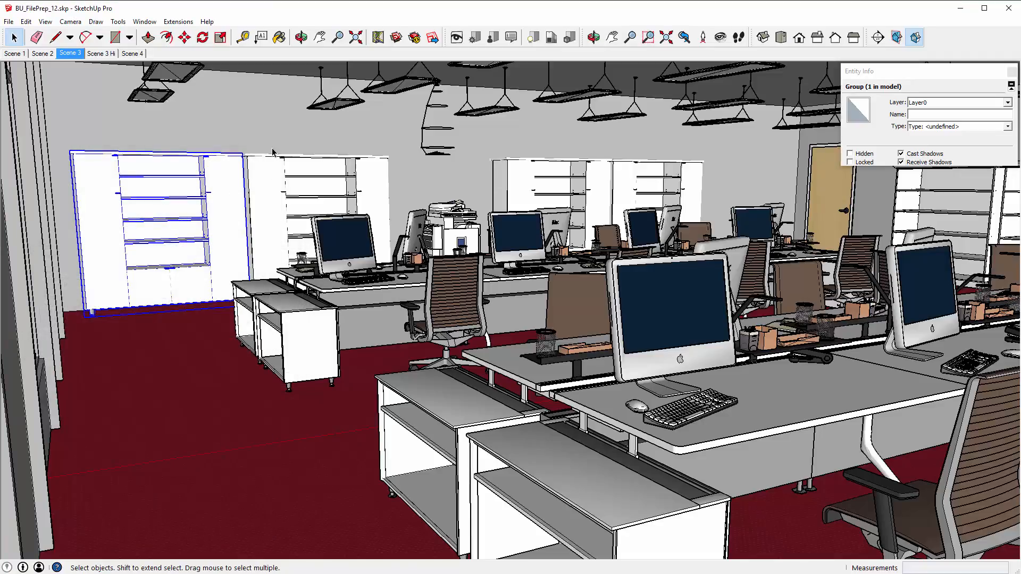
Add the other three wall cabinets along the back wall to the selection and convert all four groups to components.
left_click(312, 174, "shift")
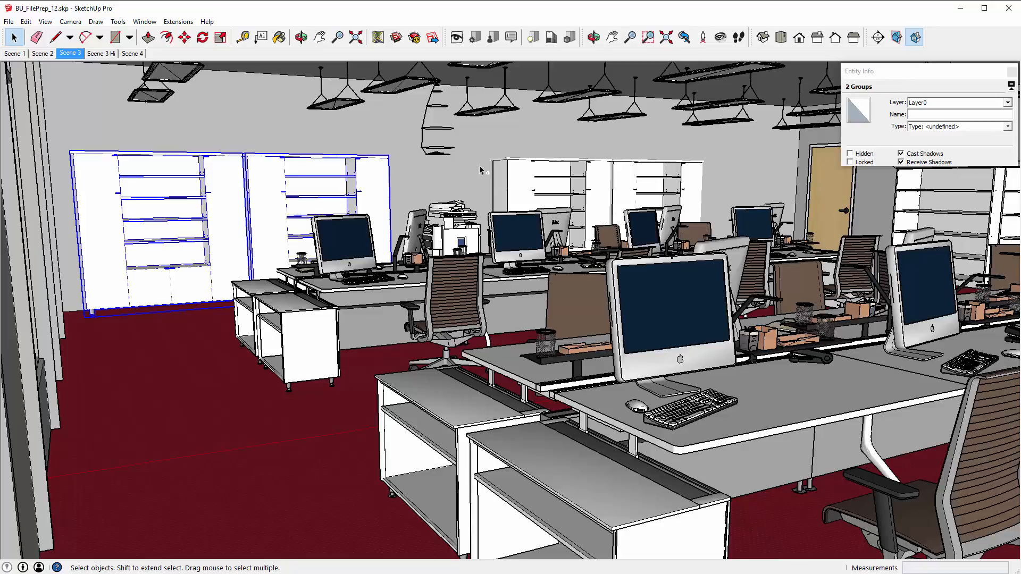
left_click(559, 178, "shift")
left_click(621, 180, "shift")
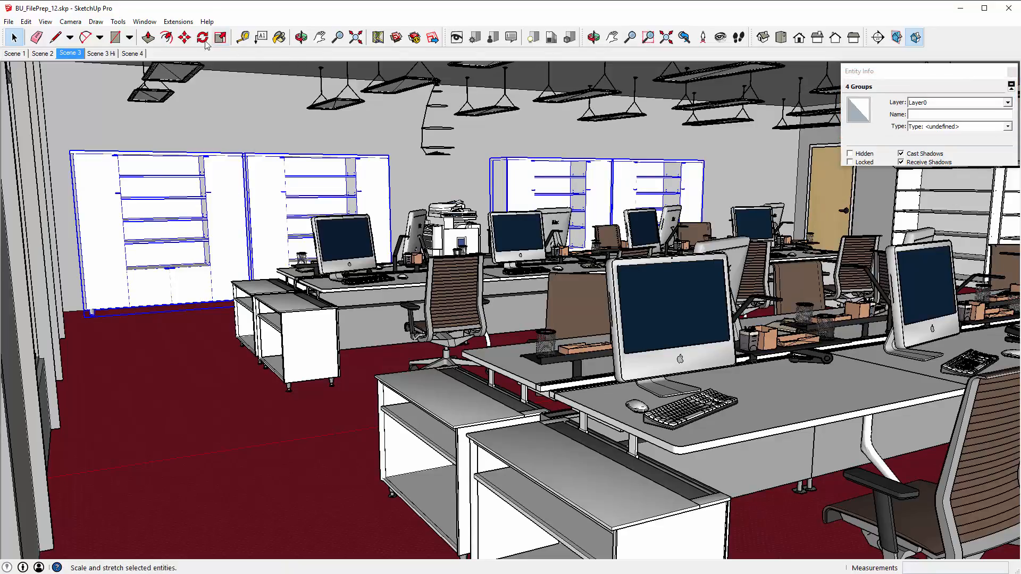
left_click(178, 22)
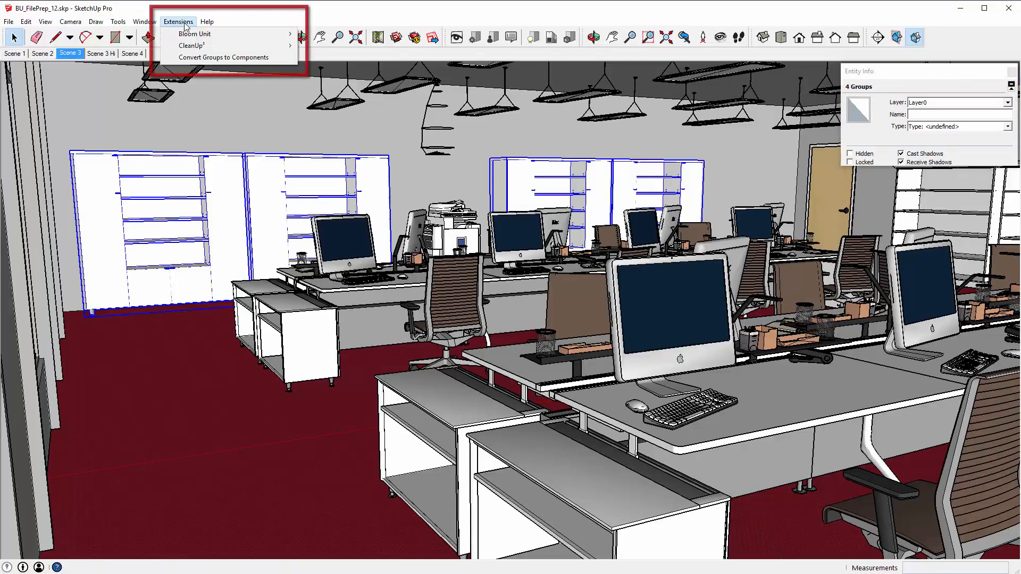
left_click(198, 59)
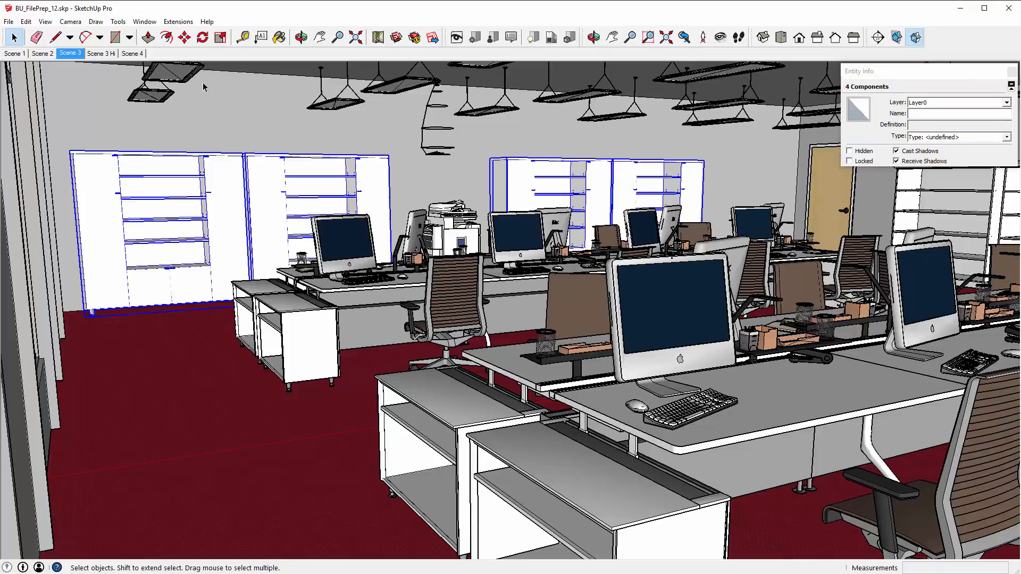
Replace the four wall cabinets with the leftmost cabinet using Component Replacer, and name the shared definition Wallcabinet_11.
left_click(118, 21)
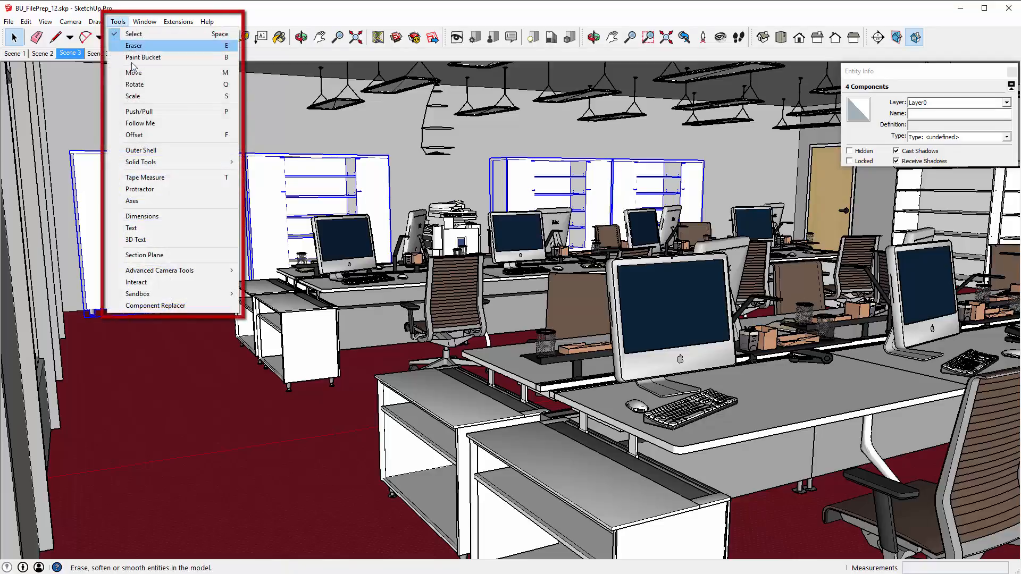
left_click(155, 305)
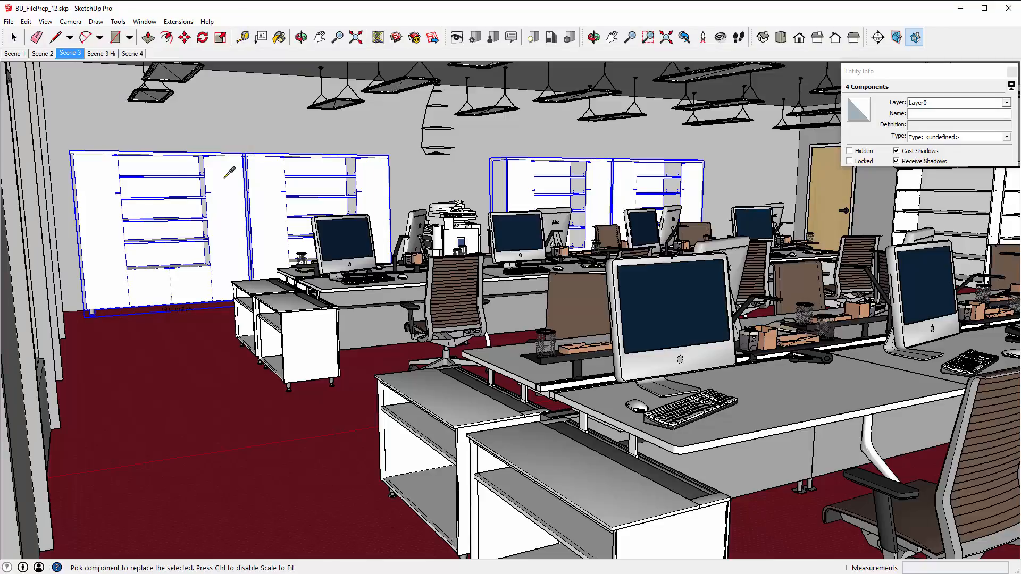
left_click(230, 172)
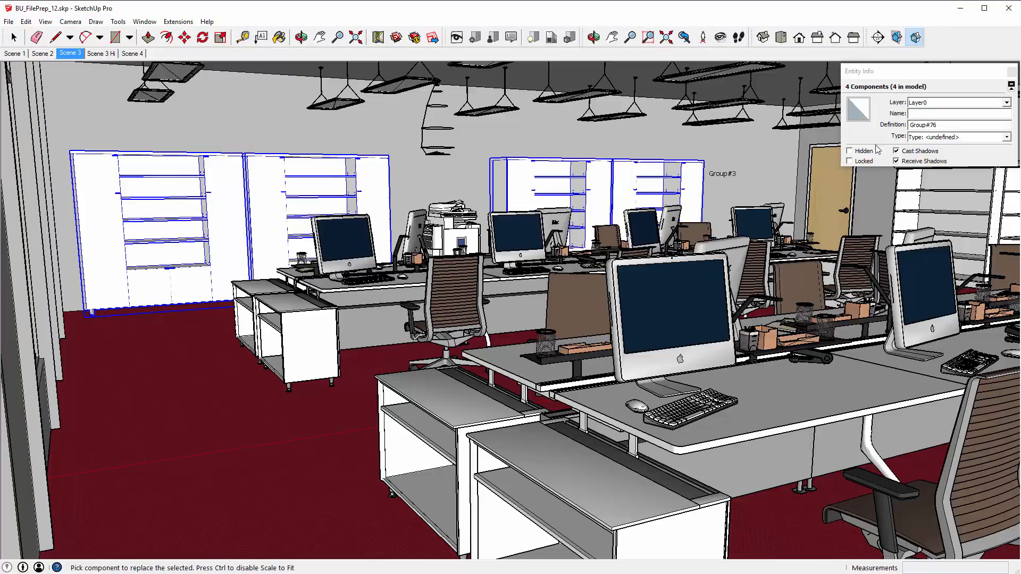
double_click(911, 125)
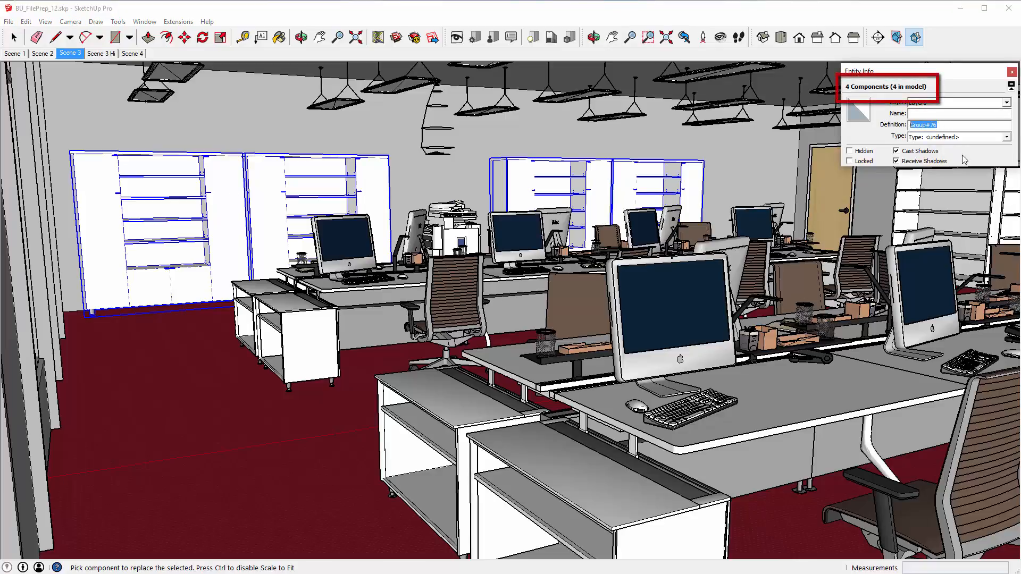
type("Wallcabinet_11")
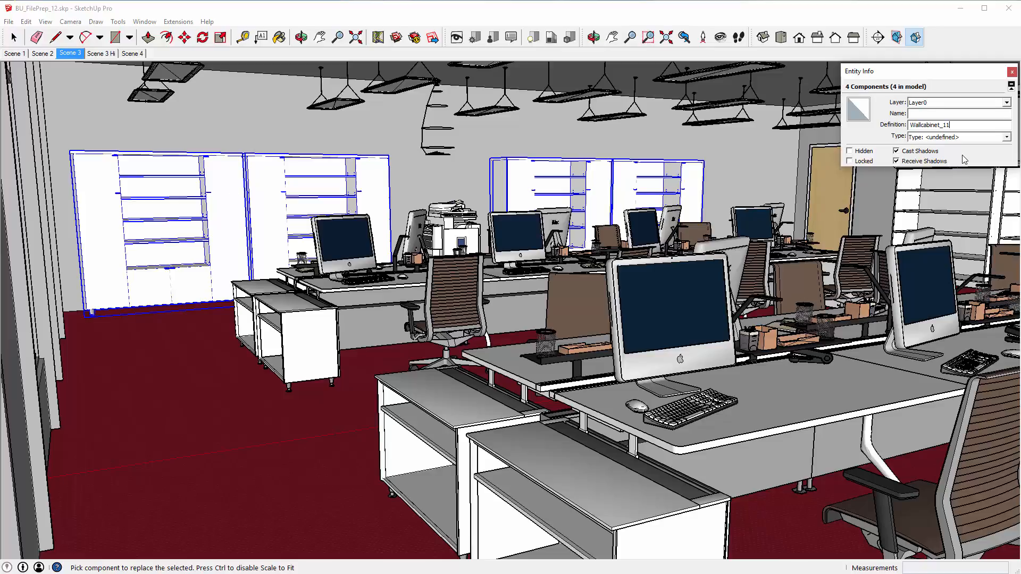
In Scene 3 Hi, open the ceiling lights group and run CleanUp³ on the foreground panel light only.
left_click(102, 54)
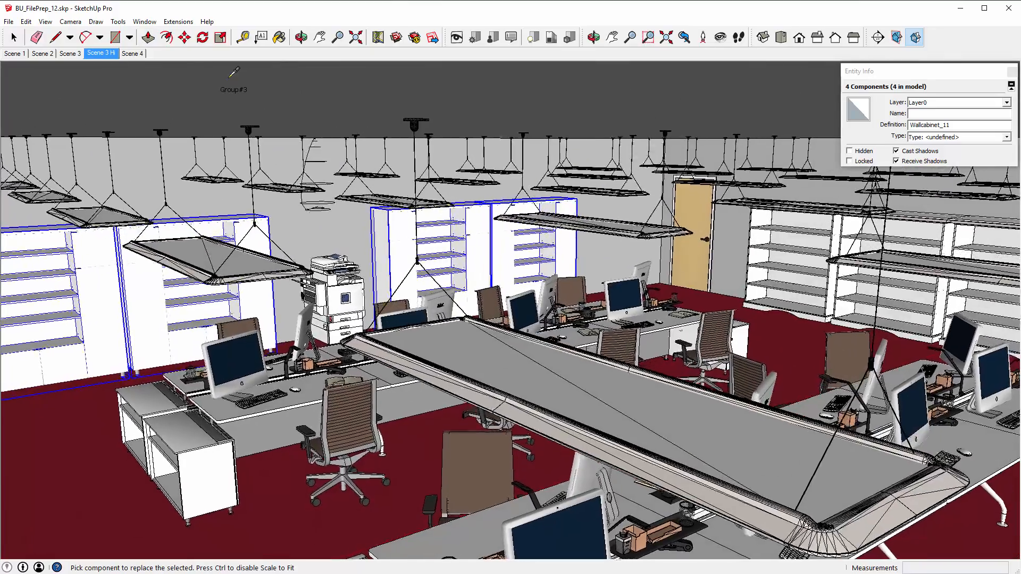
key("space")
left_click(441, 360)
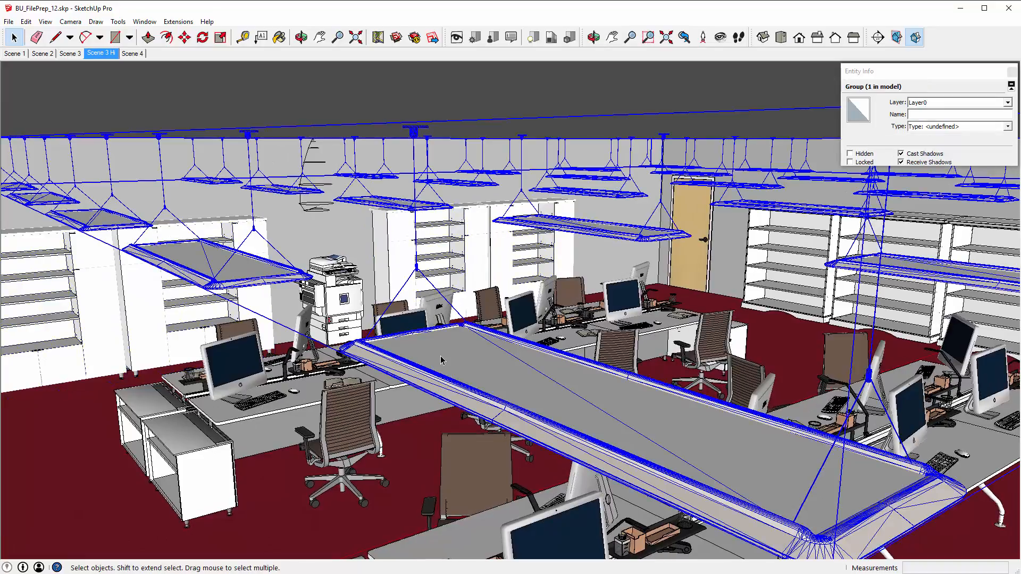
double_click(441, 360)
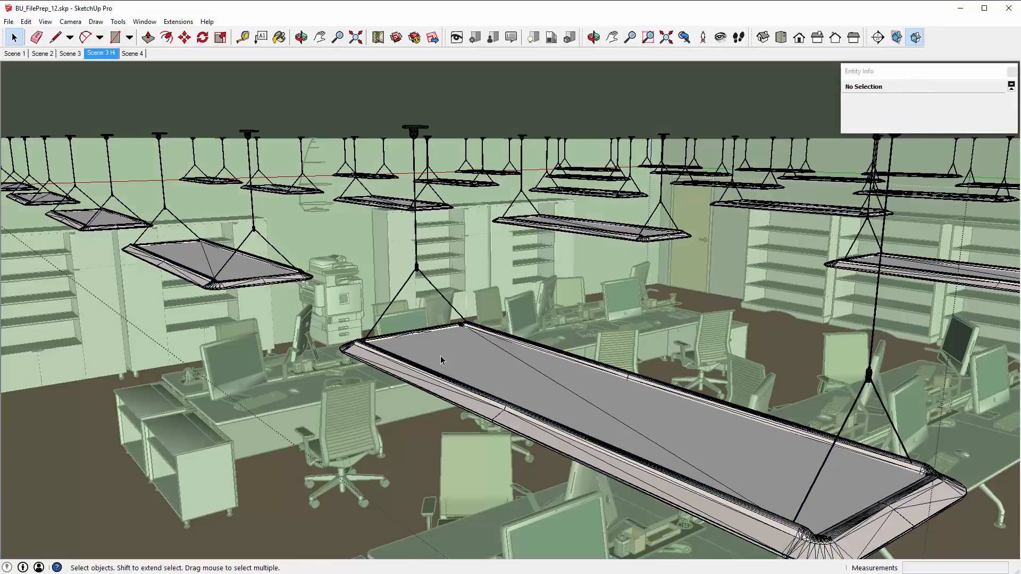
left_click(441, 360)
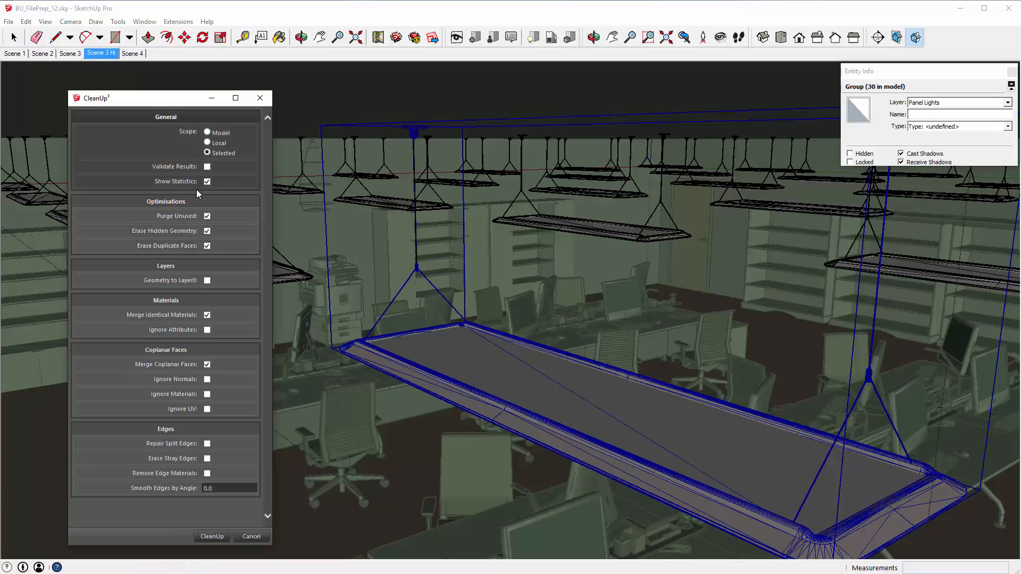
left_click(210, 537)
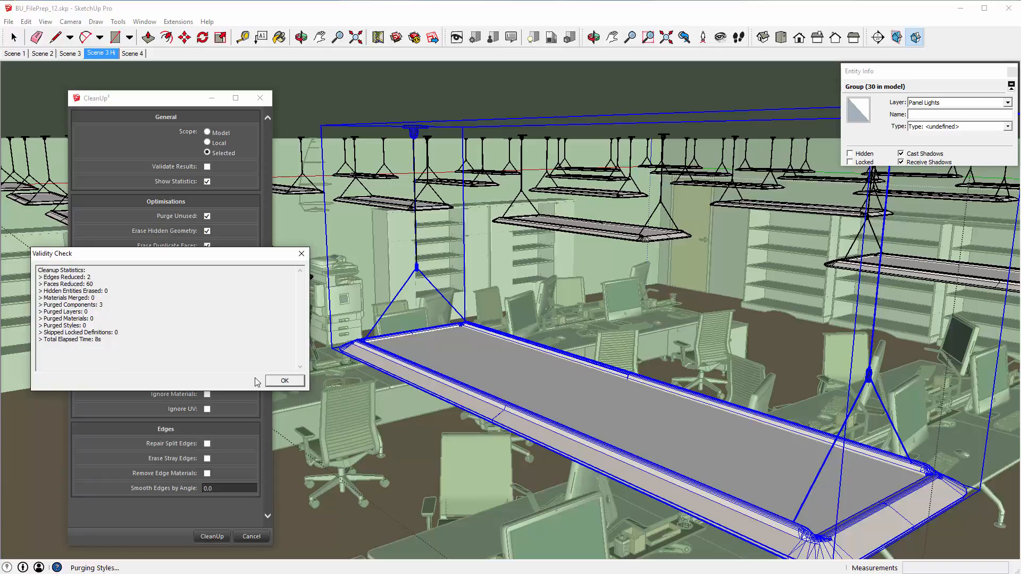
left_click(282, 381)
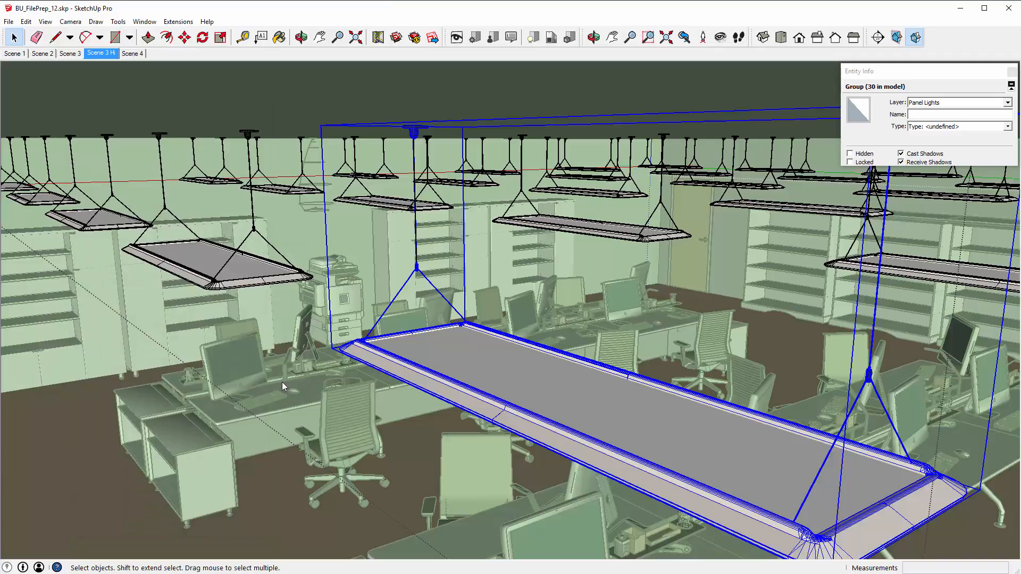
Convert all panel light groups inside the lights group to components and replace them with the foreground light using Component Replacer.
key("ctrl+a")
left_click(179, 22)
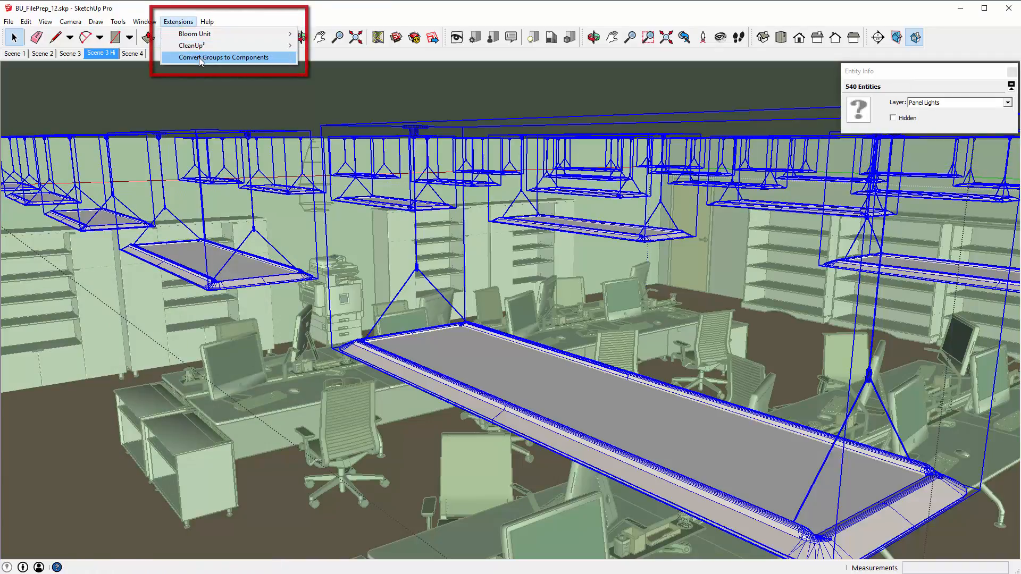
left_click(198, 57)
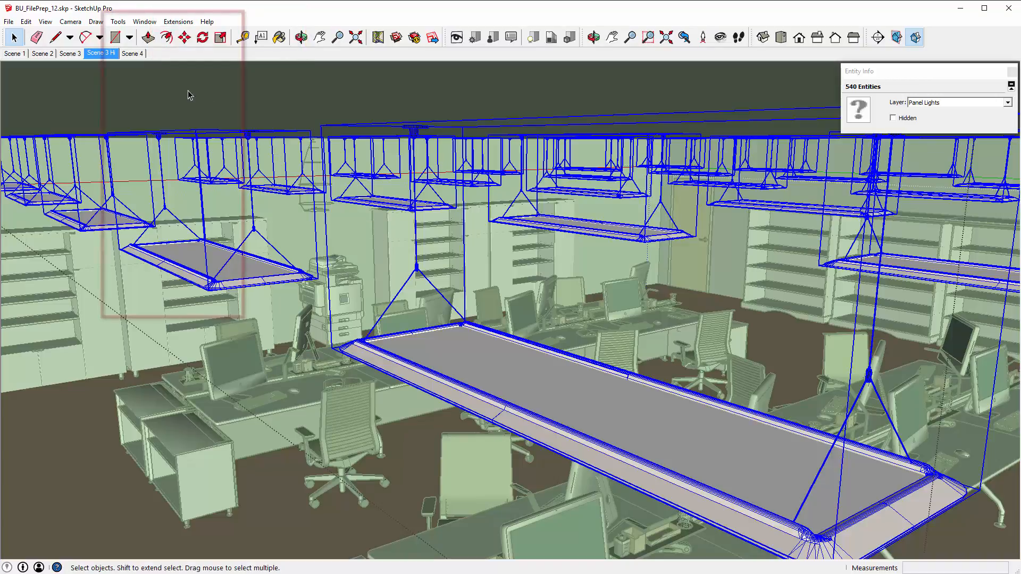
left_click(118, 22)
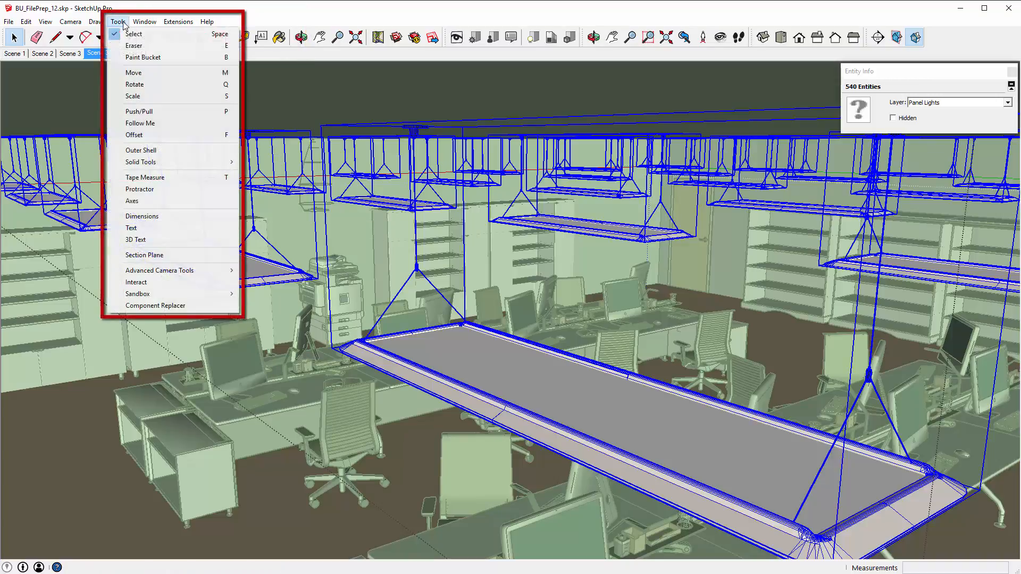
left_click(164, 307)
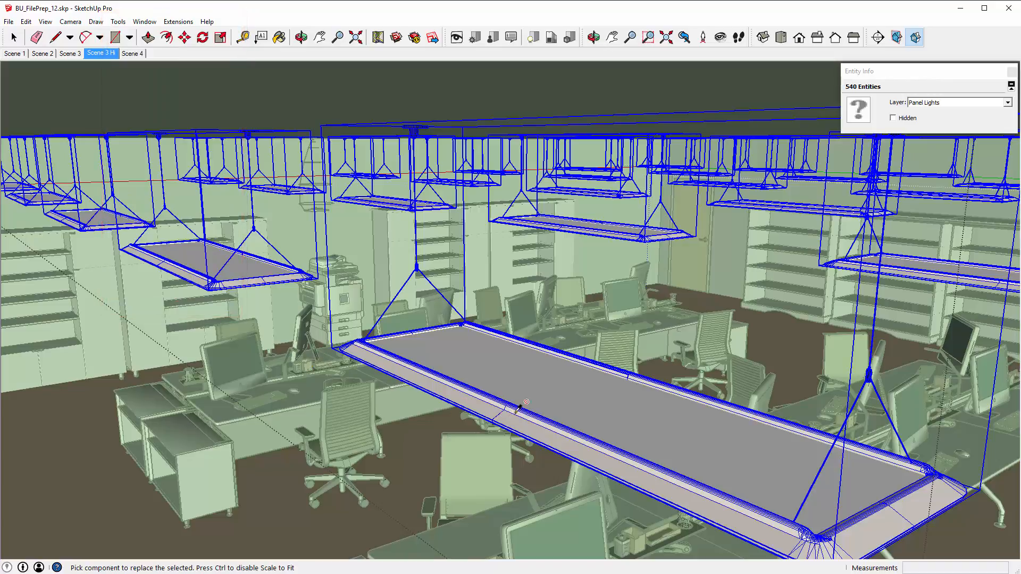
key("space")
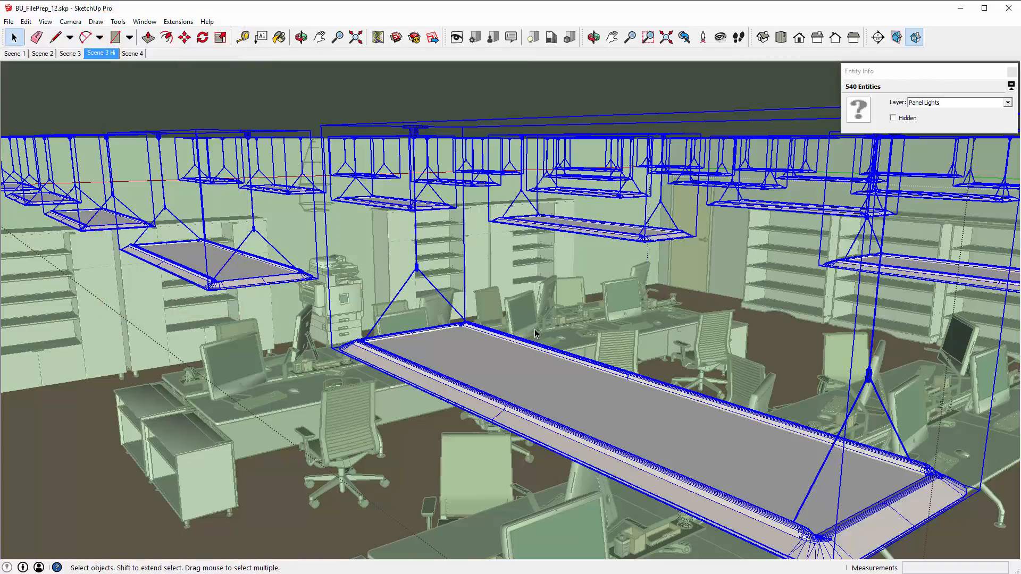
Rename the foreground light's component definition to PanelLight and leave the lights group.
left_click(524, 357)
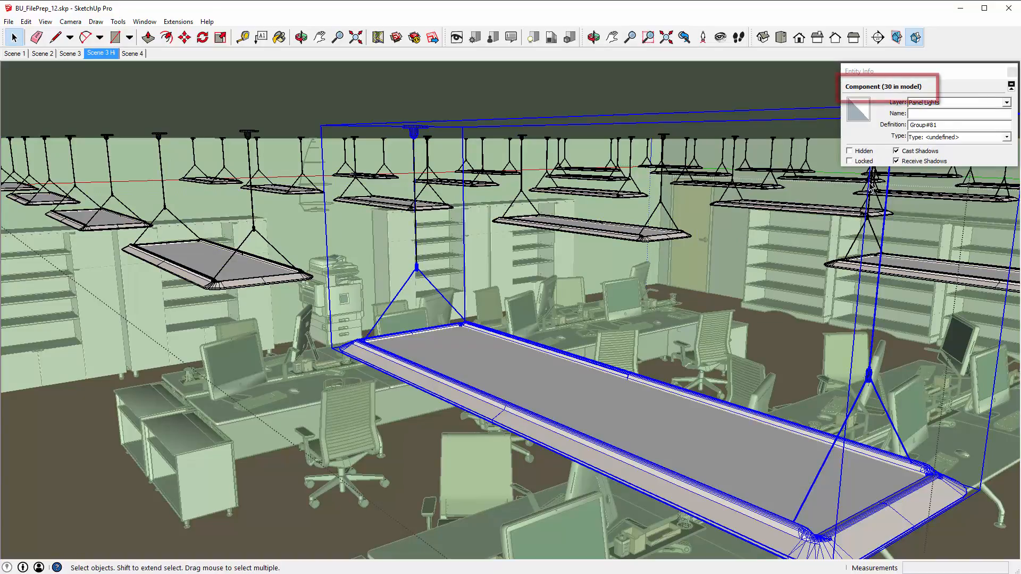
left_click_drag(939, 125, 900, 124)
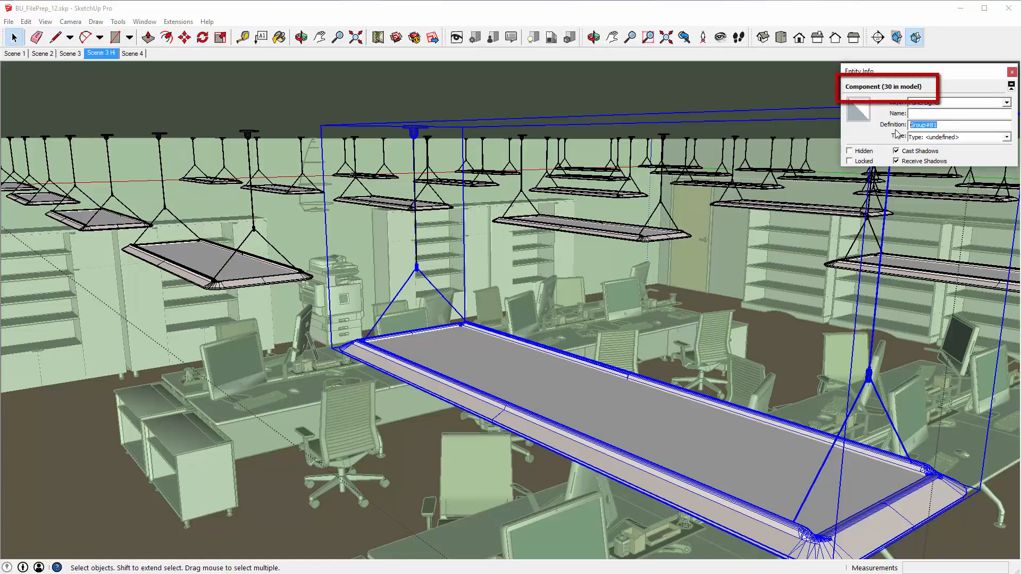
type("PanelLight")
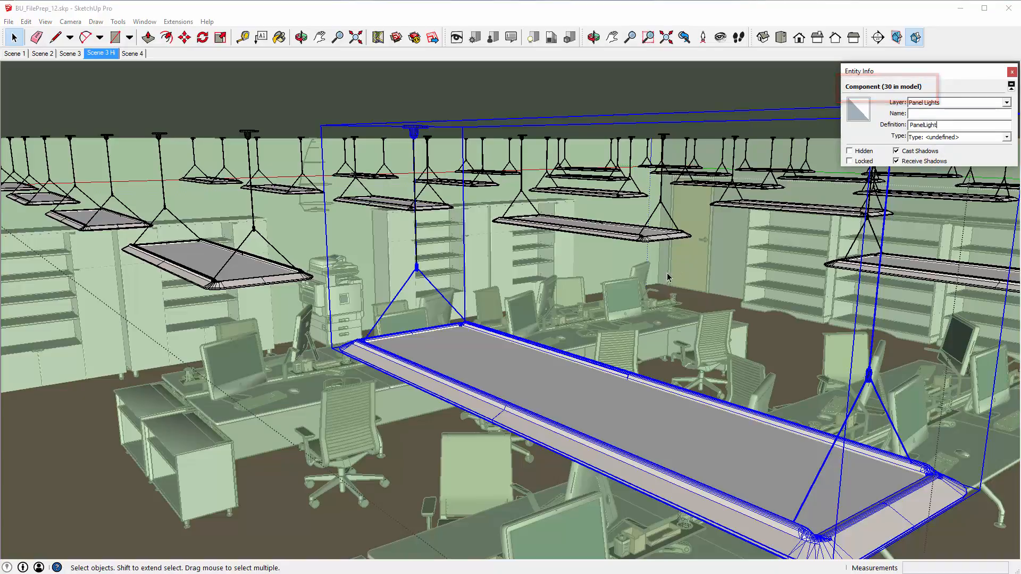
left_click(333, 432)
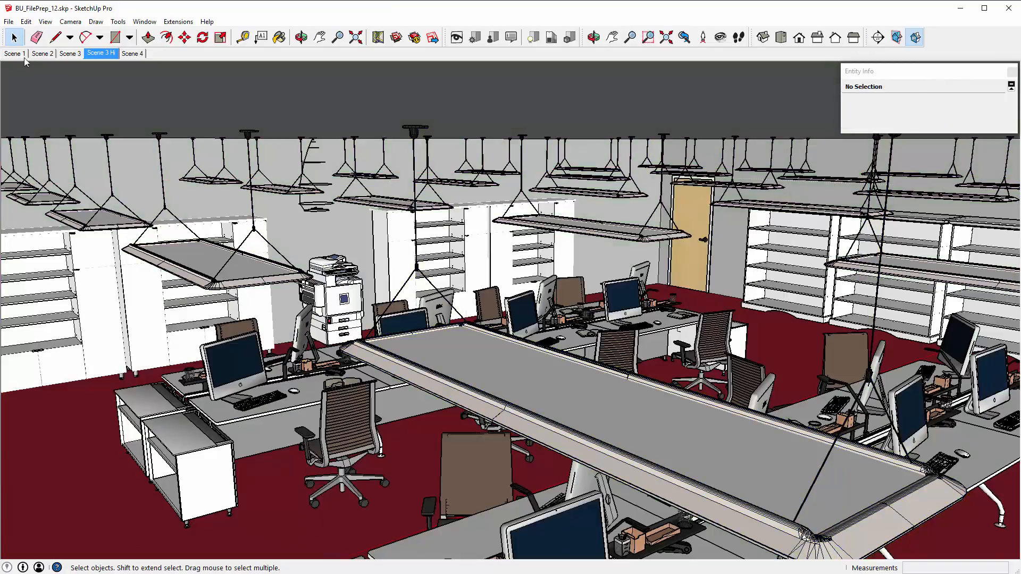
In Scene 1, copy one of the desk chair groups onto the open floor beside the desks.
left_click(21, 53)
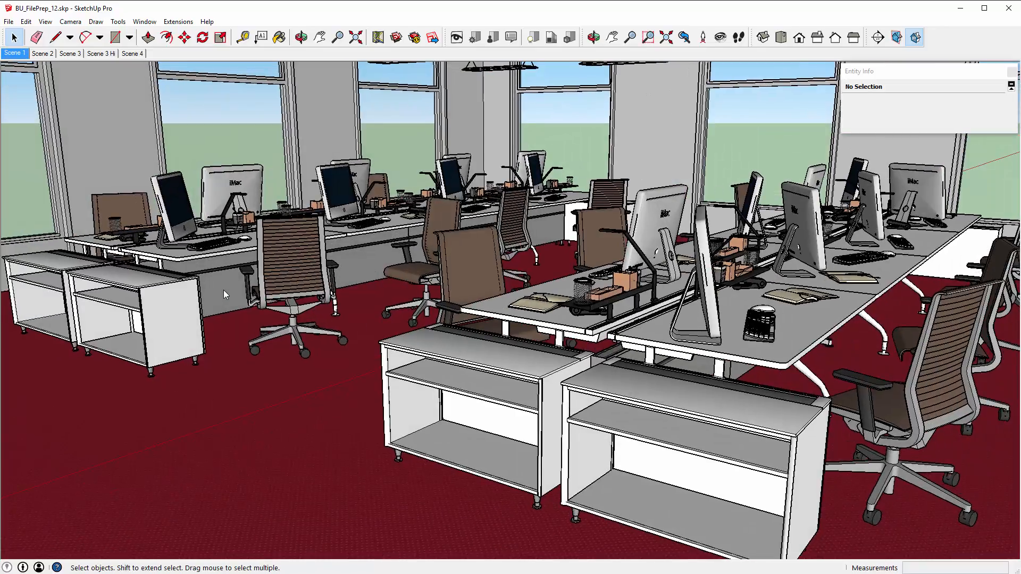
key("l")
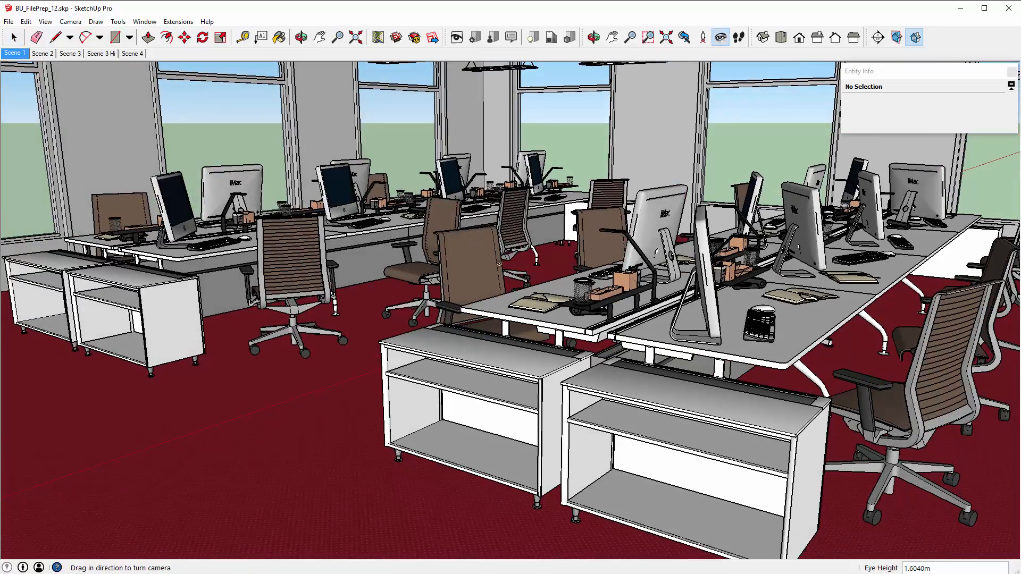
left_click_drag(455, 260, 318, 297)
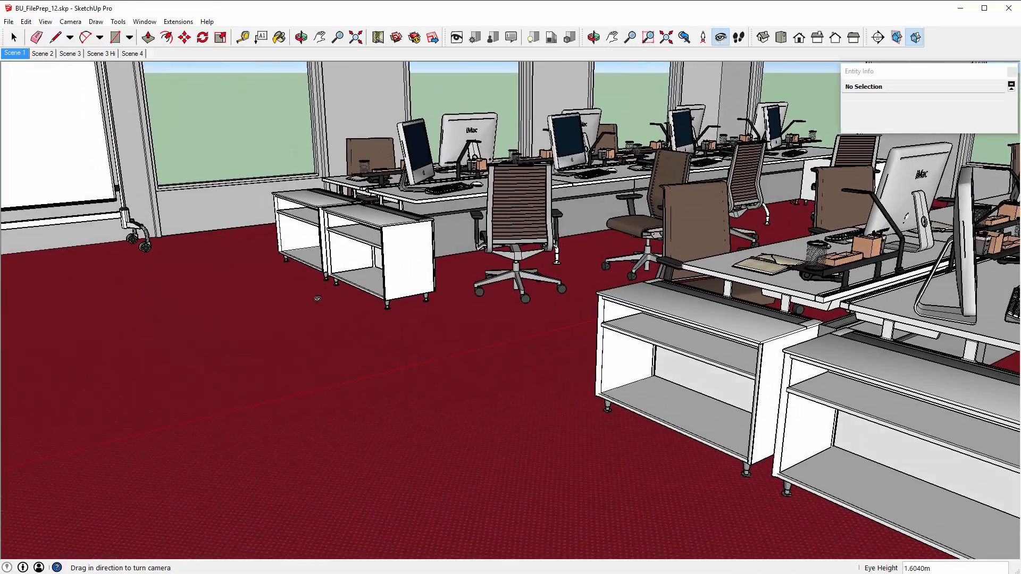
key("space")
left_click(690, 229)
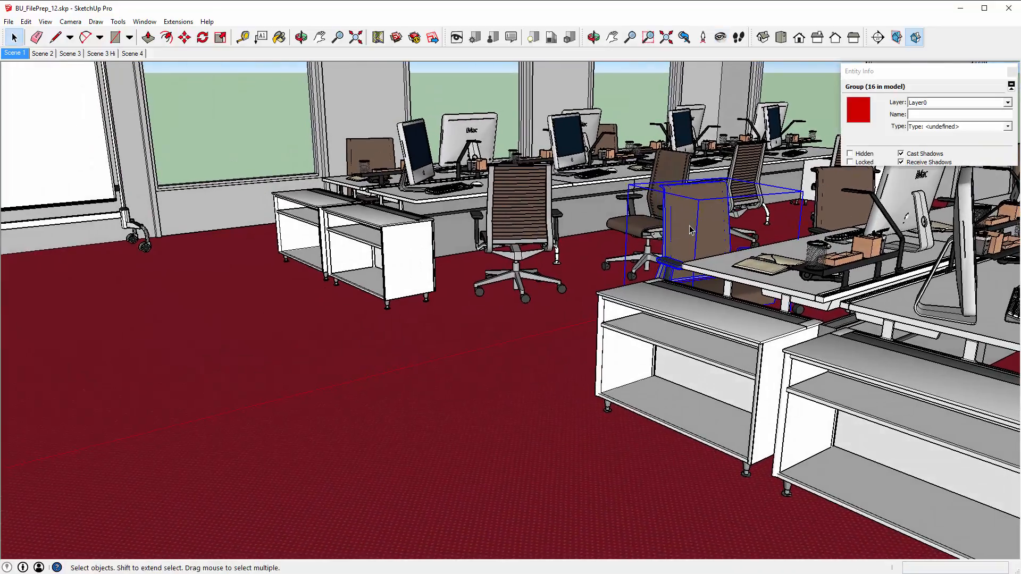
key("m")
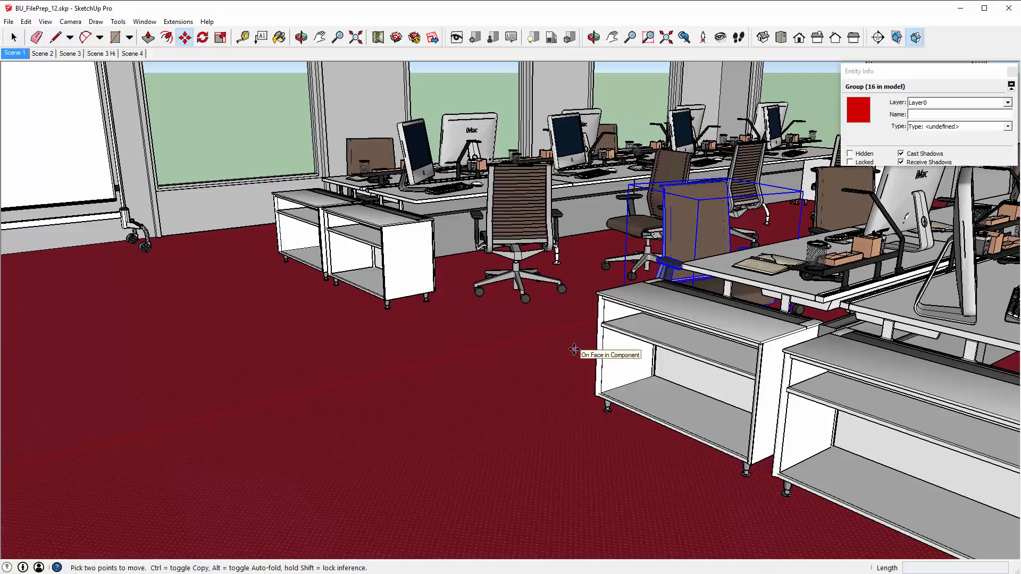
key("ctrl")
left_click(575, 349)
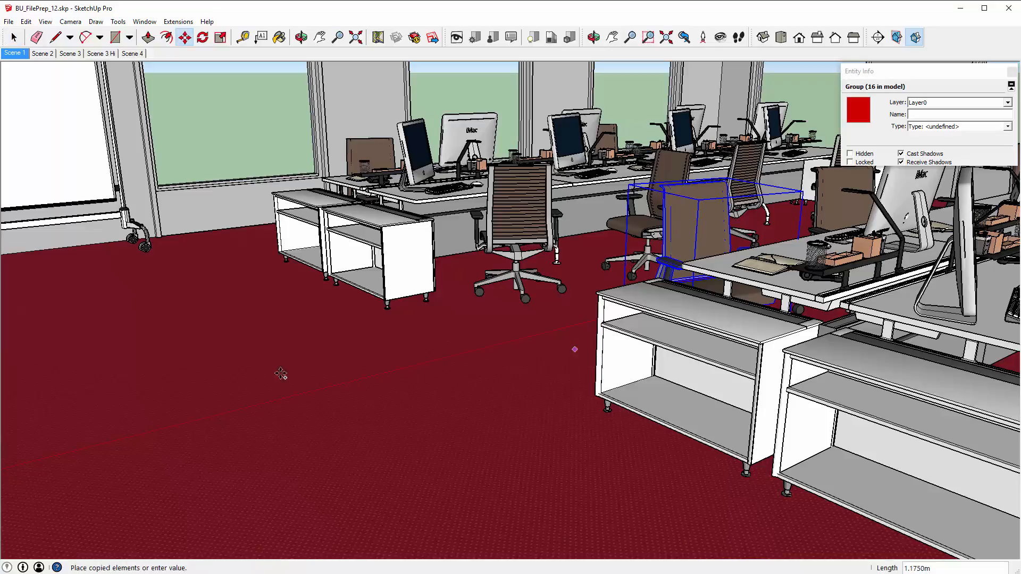
left_click(141, 406)
key("space")
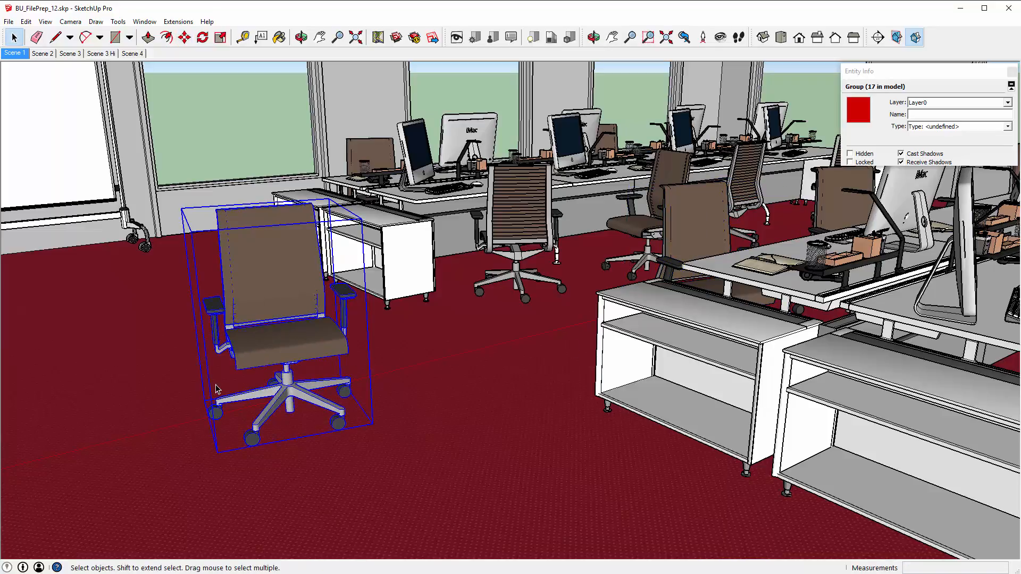
Inside the copied chair's base group, select all five wheel groups and convert them to components.
double_click(266, 366)
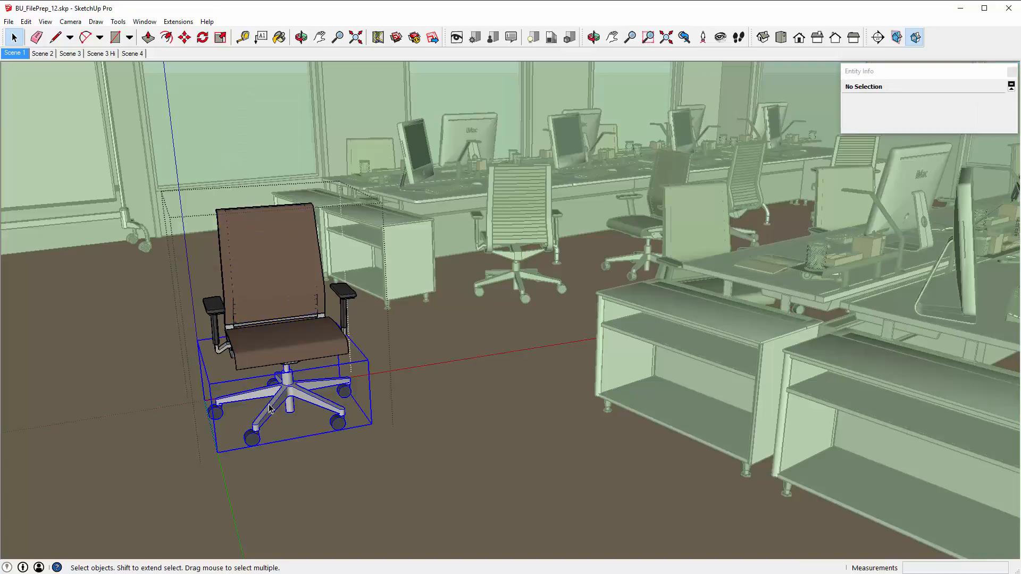
double_click(252, 436)
left_click(252, 437)
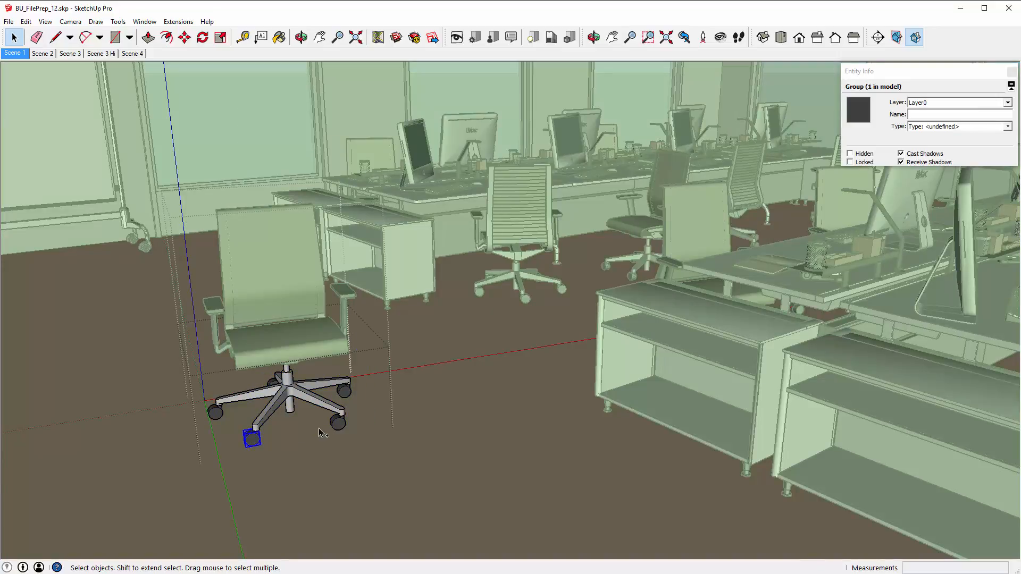
left_click(337, 424, "ctrl")
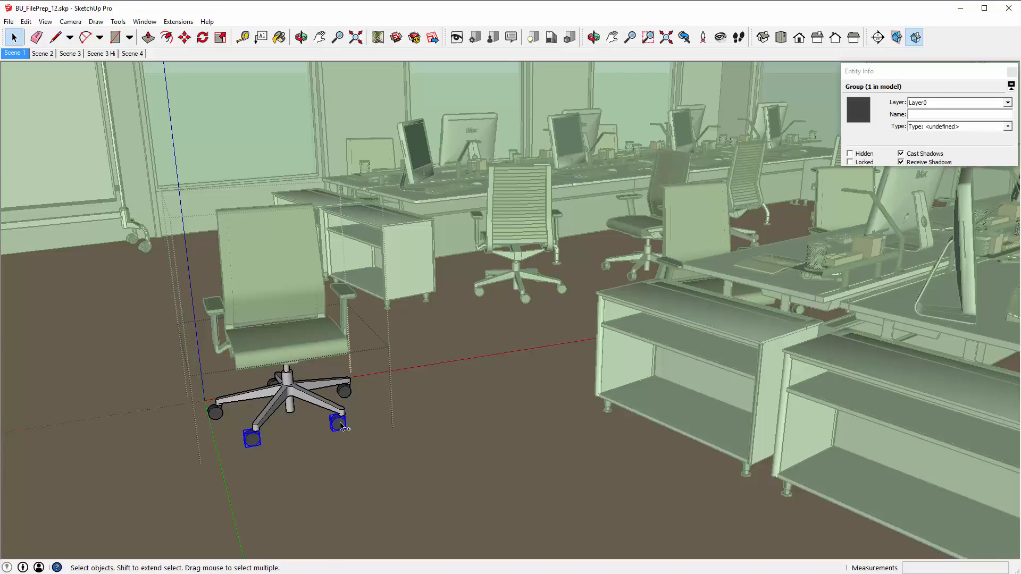
left_click(343, 392, "ctrl")
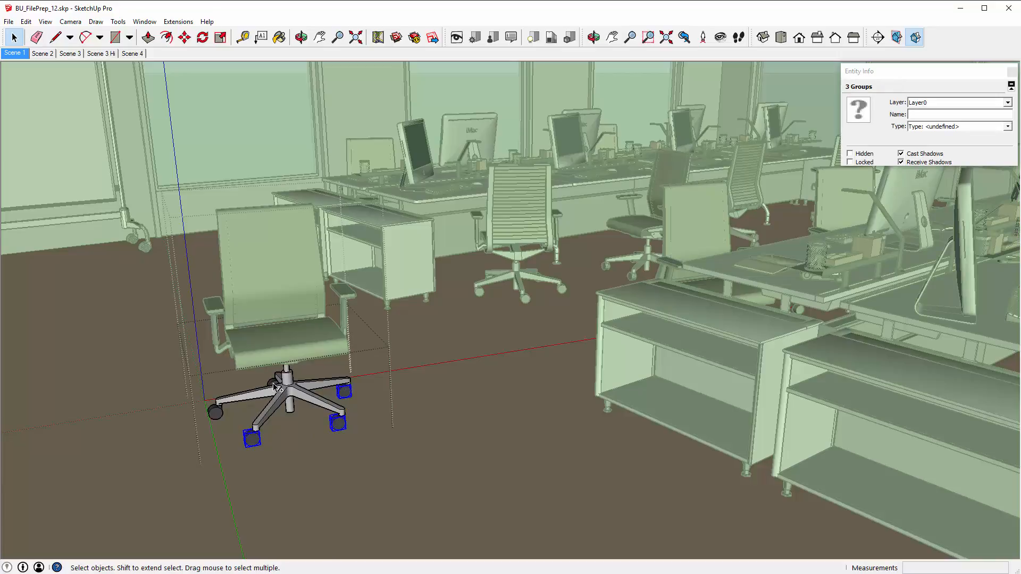
left_click(217, 413, "ctrl")
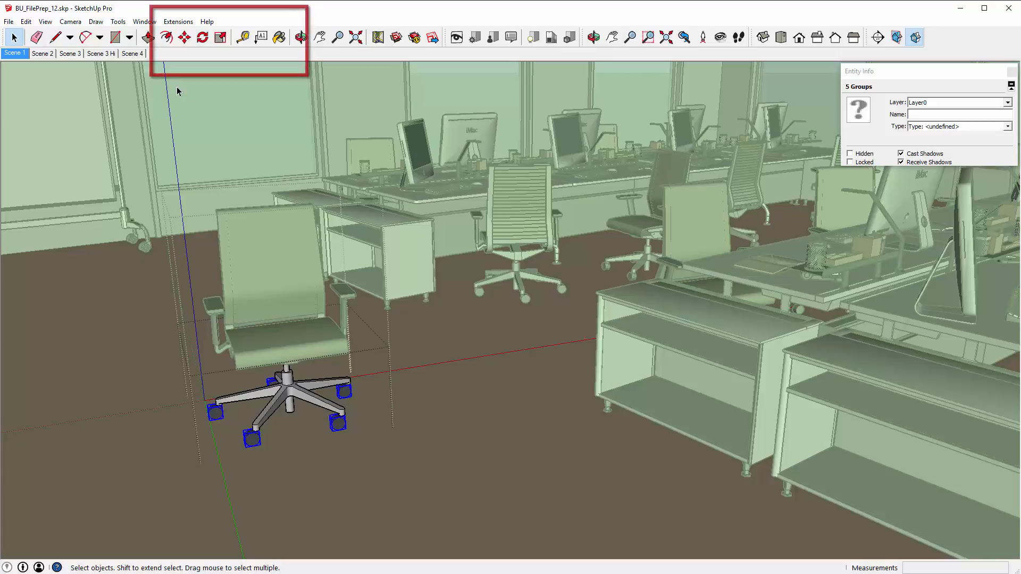
left_click(178, 22)
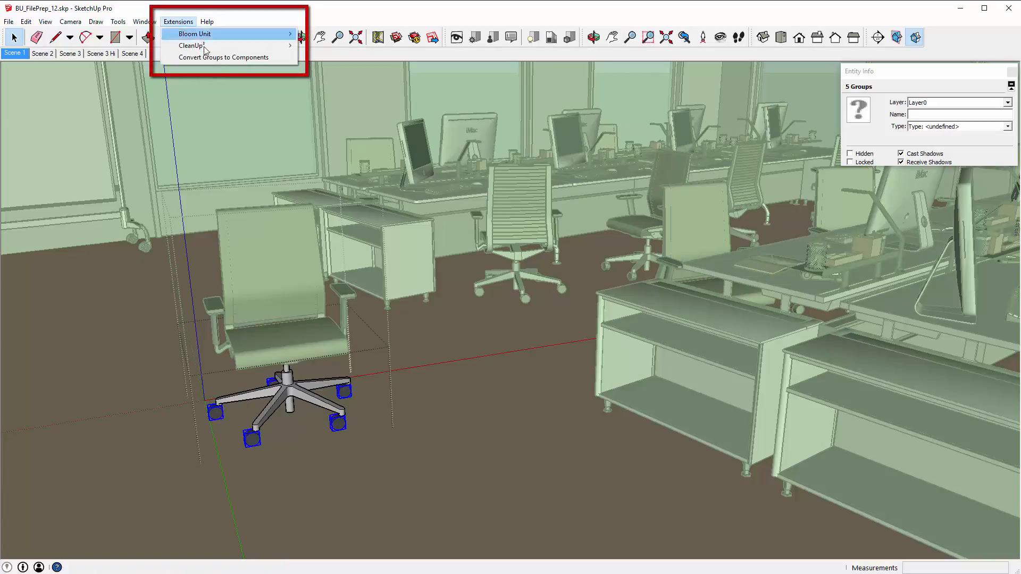
left_click(223, 57)
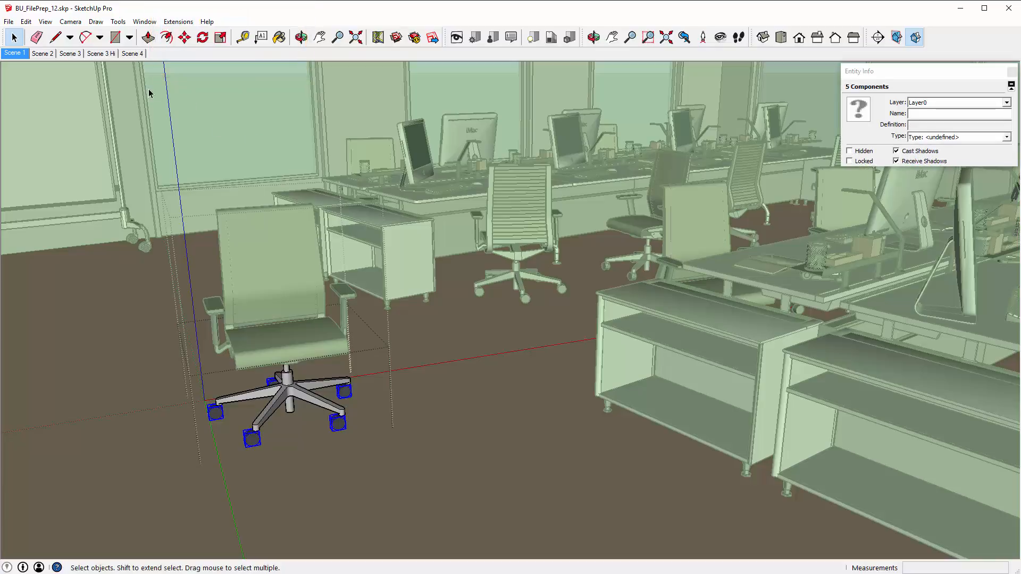
Replace the five wheel components with the frontmost wheel using Component Replacer.
left_click(115, 22)
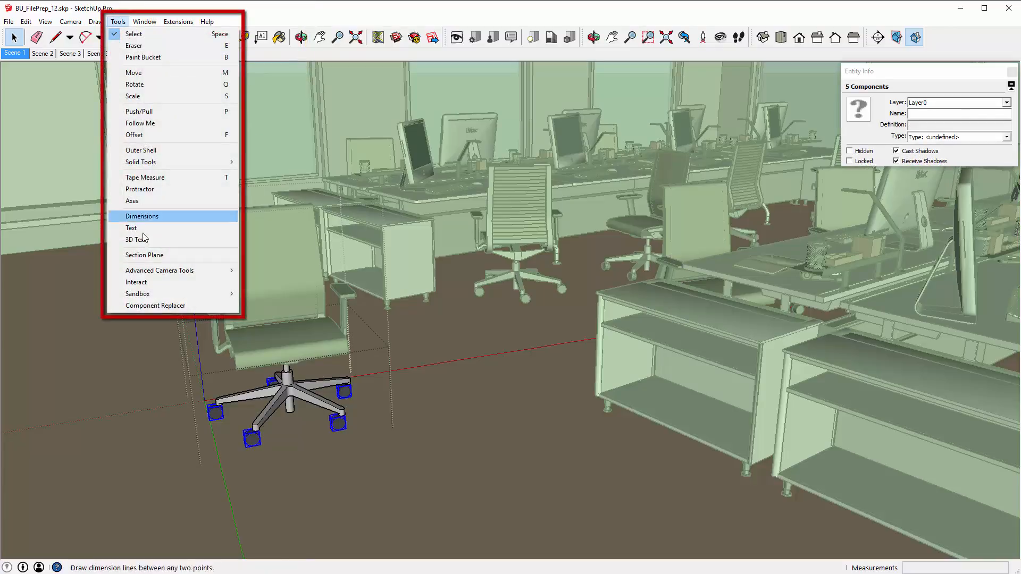
left_click(148, 306)
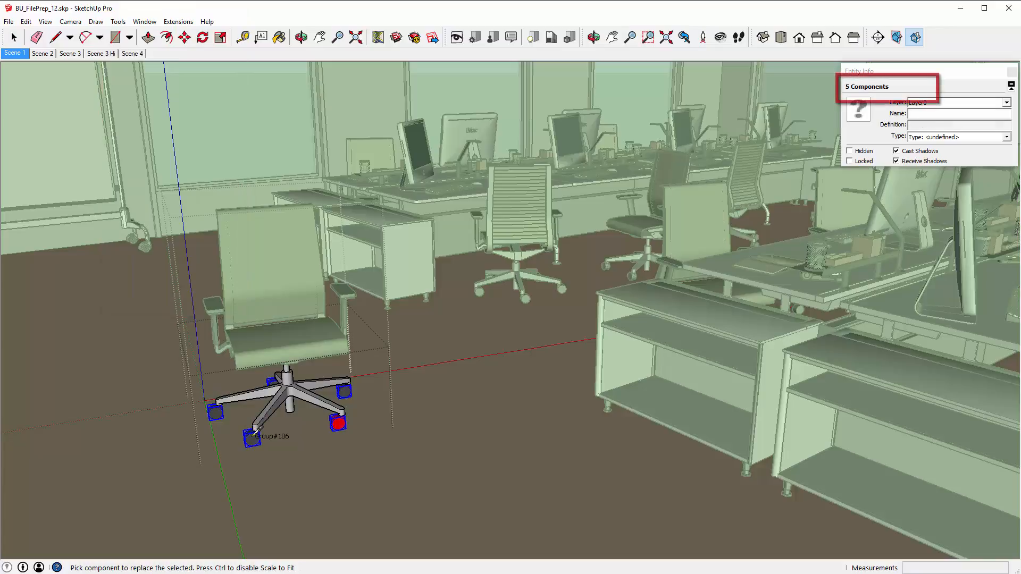
left_click(254, 435)
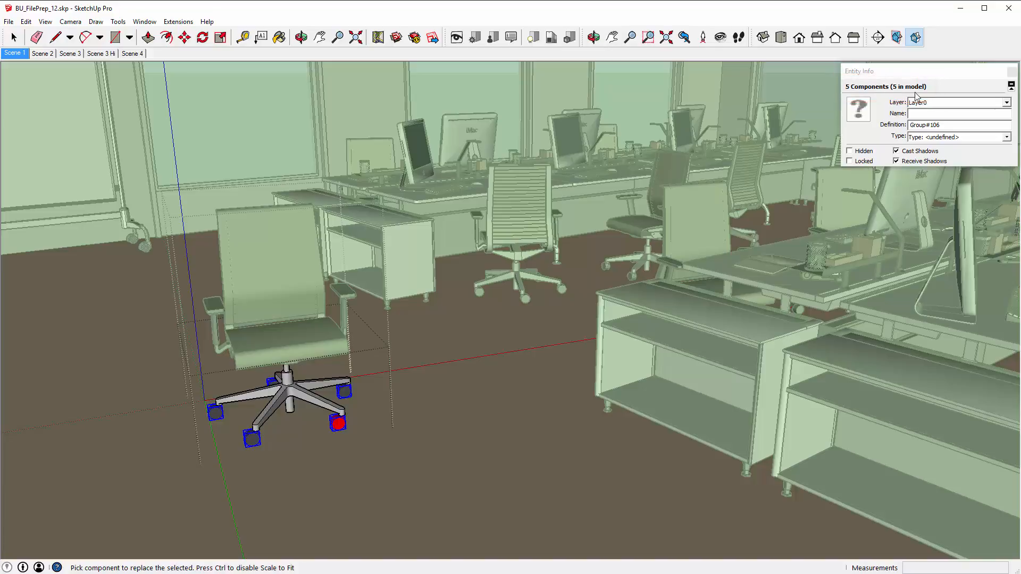
Rename the wheels' shared component definition to ChairWheel and leave the chair's nested groups.
left_click(946, 125)
left_click_drag(946, 125, 907, 126)
type("ChairWheel")
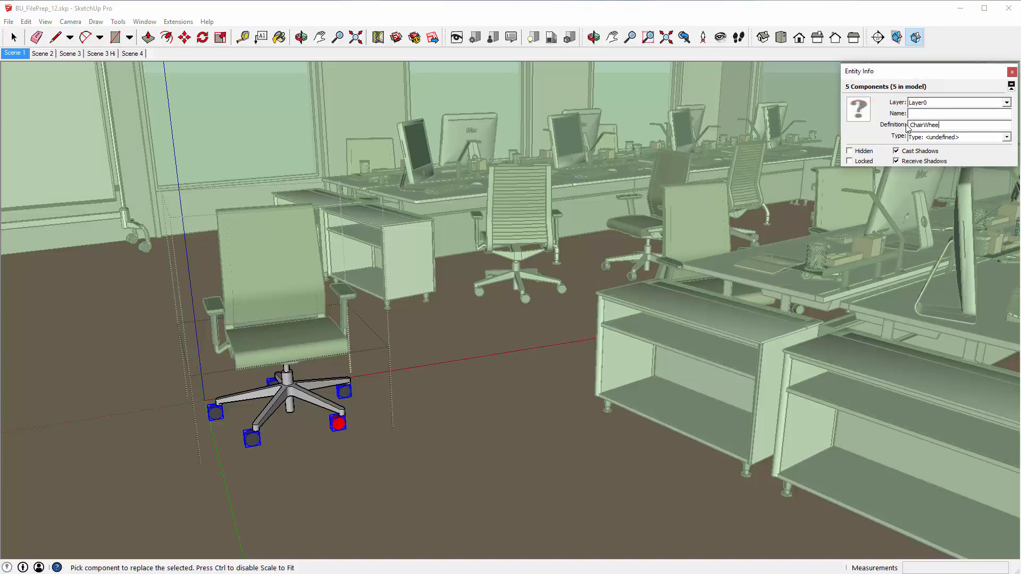
type("b")
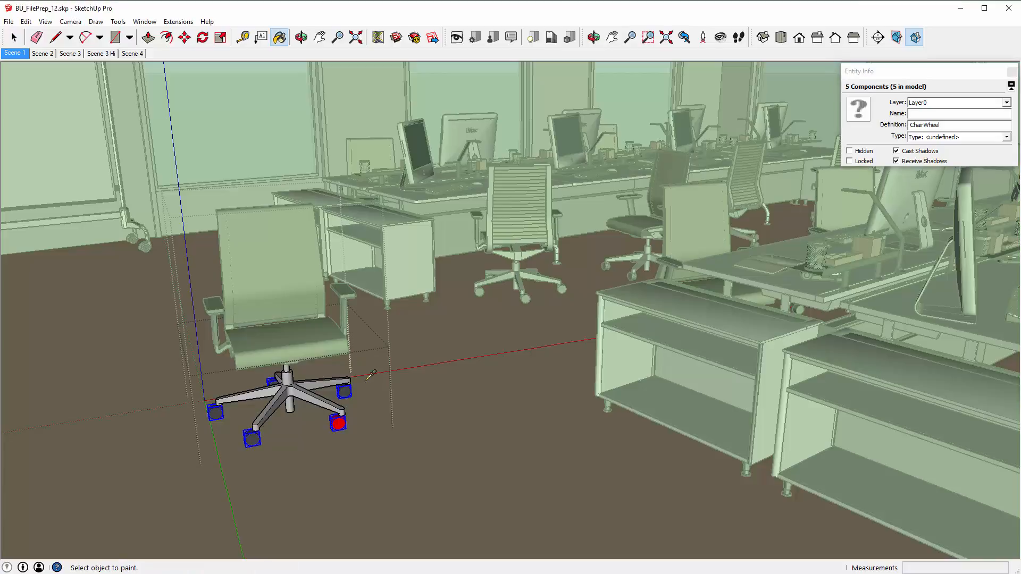
left_click(337, 419)
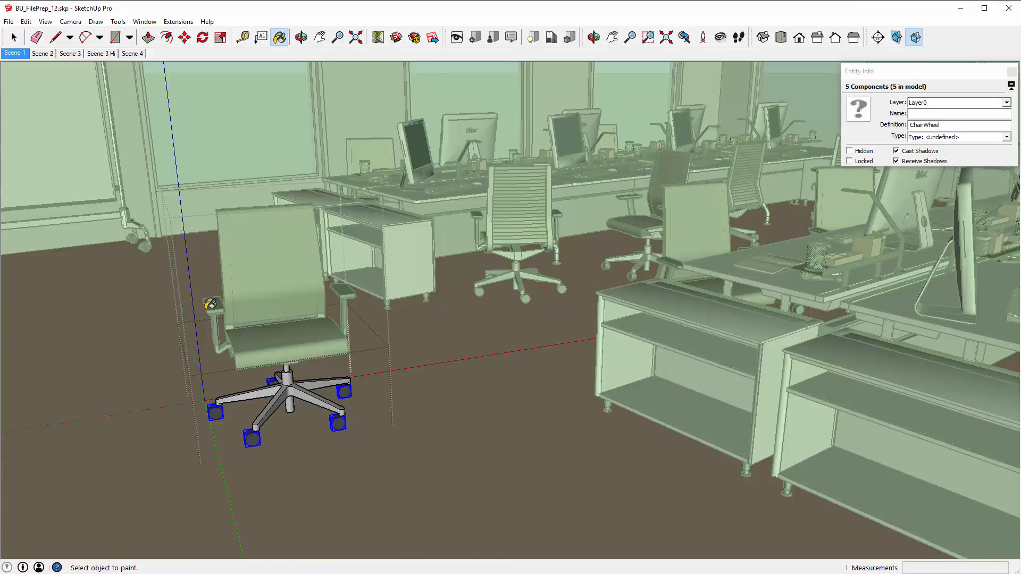
key("space")
left_click(142, 391)
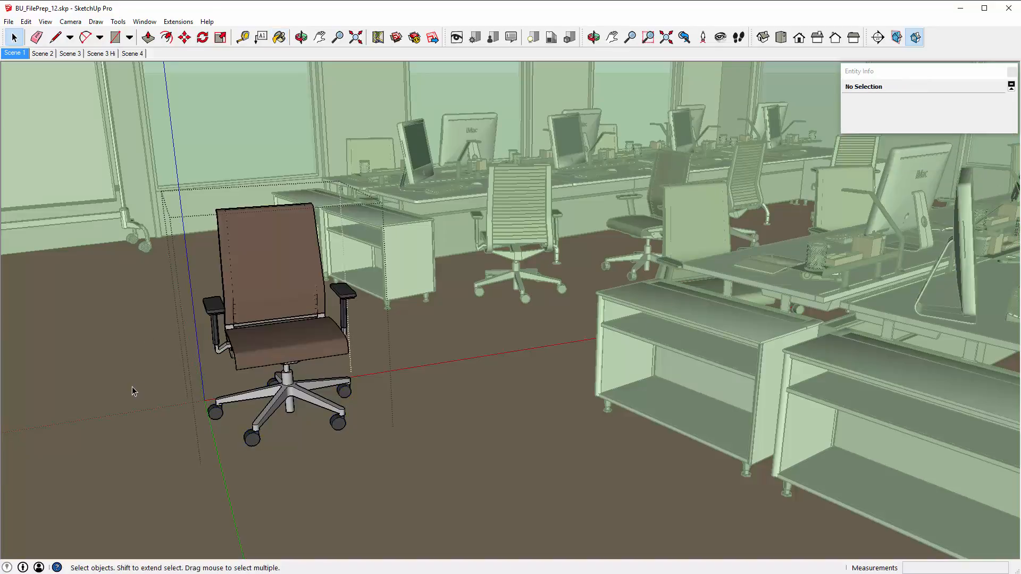
left_click(133, 392)
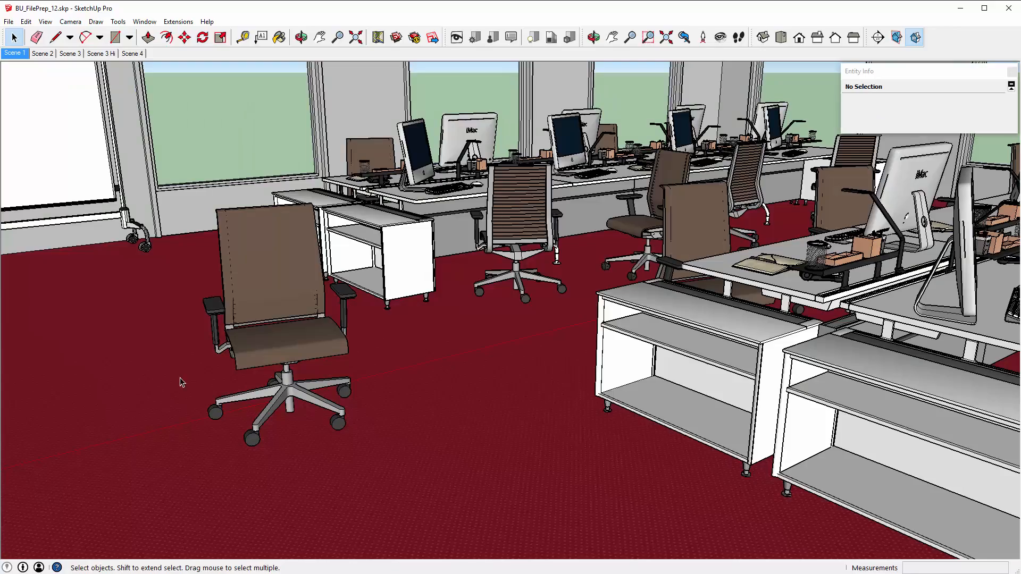
Convert the copied chair group to a component and name its definition DeskChair.
left_click(263, 300)
left_click(183, 22)
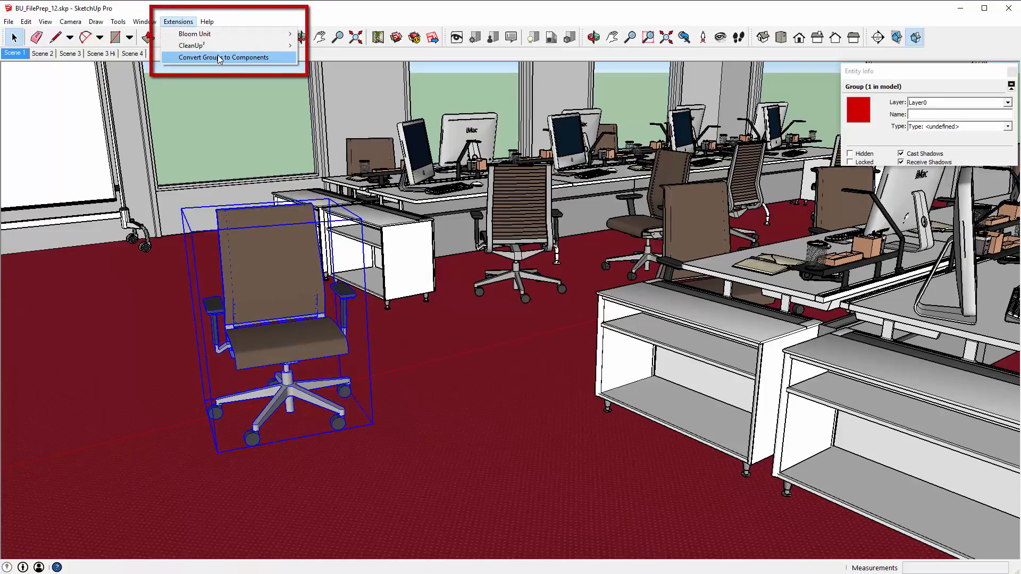
left_click(220, 57)
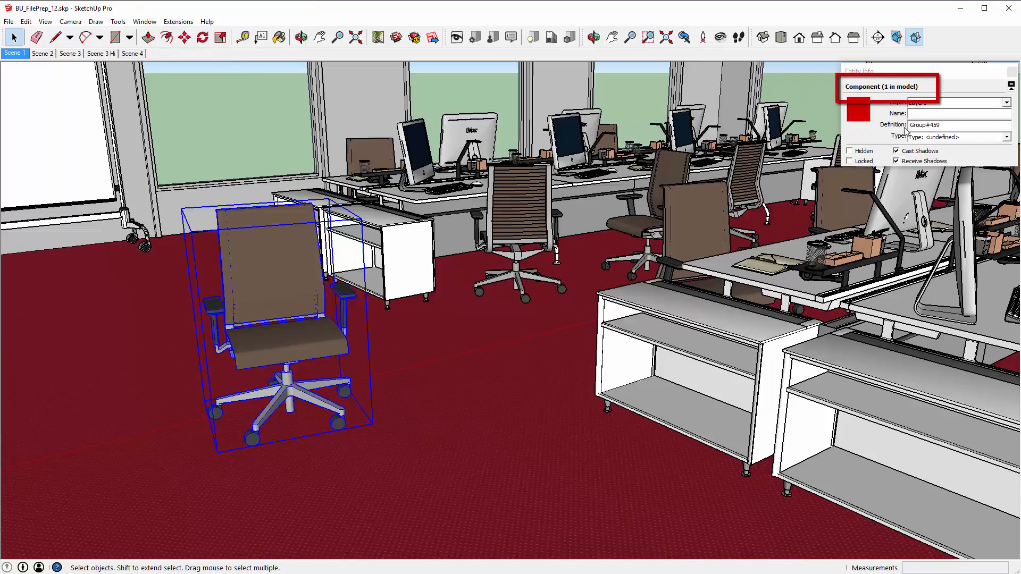
double_click(922, 125)
type("DeskChair")
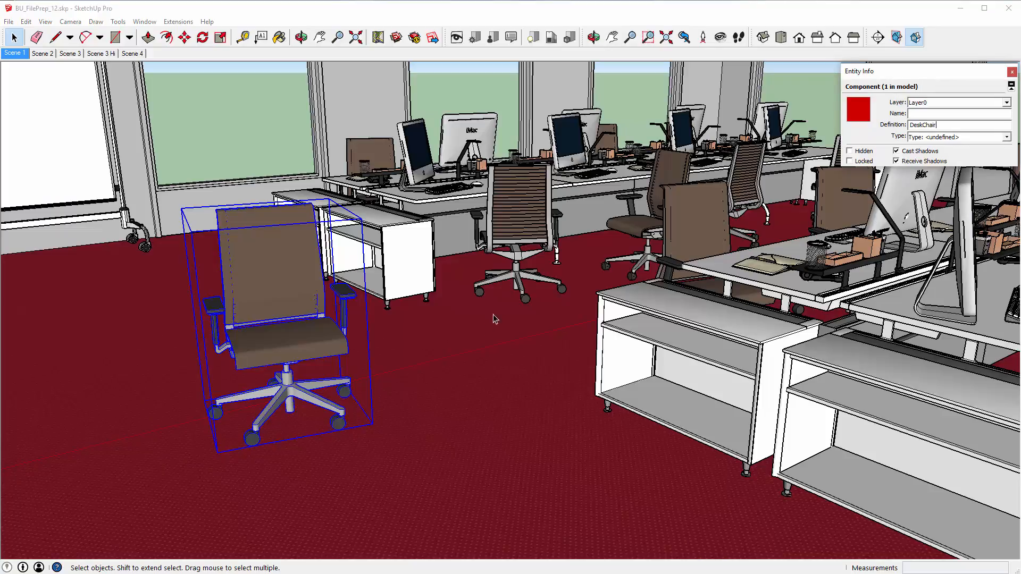
left_click(484, 325)
Select all 16 desk chair groups around the workstations, leaving out the standalone DeskChair copy, and convert them to components.
middle_click_drag(498, 311, 502, 348)
key("l")
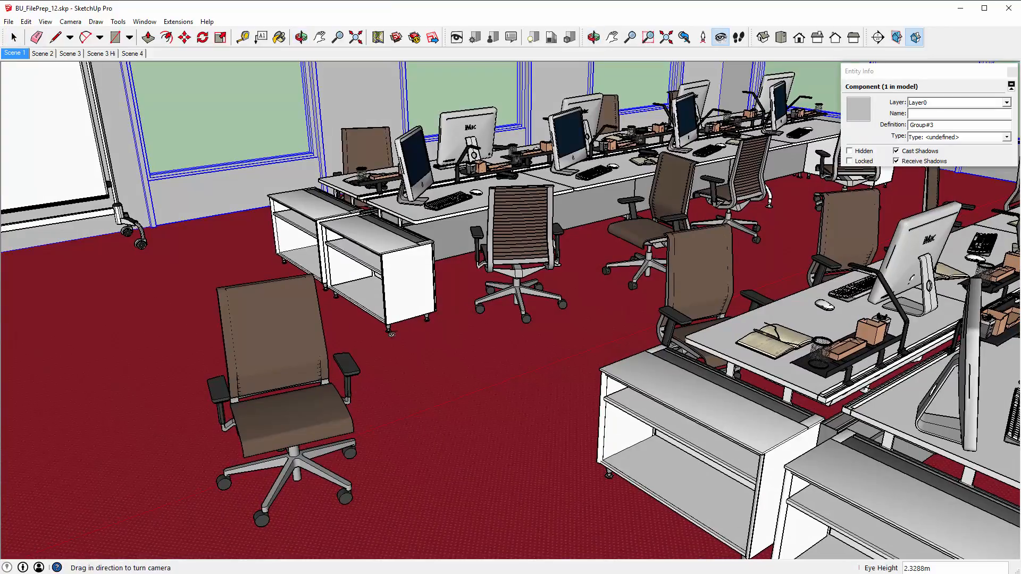
left_click_drag(455, 332, 505, 331)
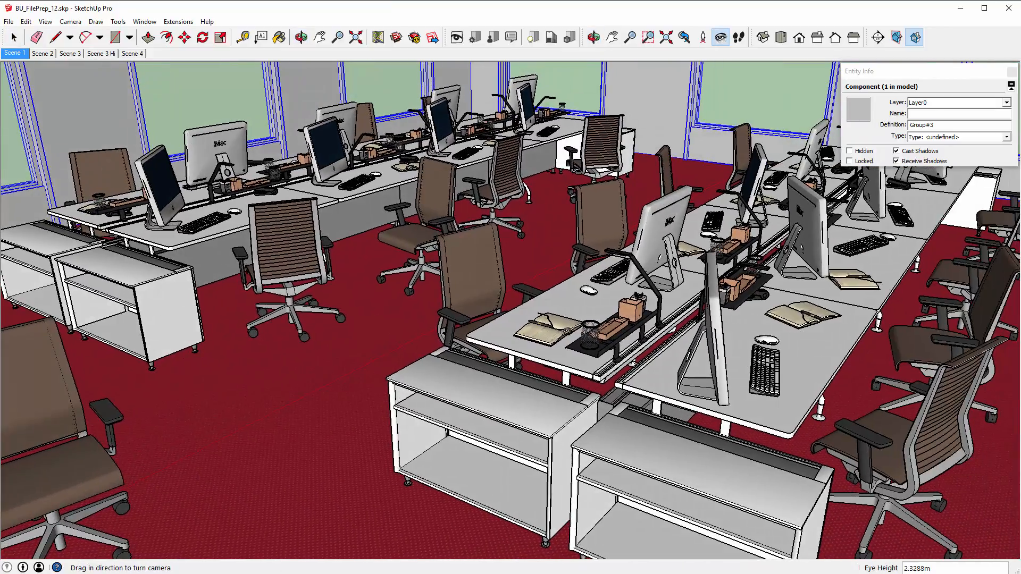
scroll(568, 329, "down", 1)
middle_click_drag(516, 314, 519, 294)
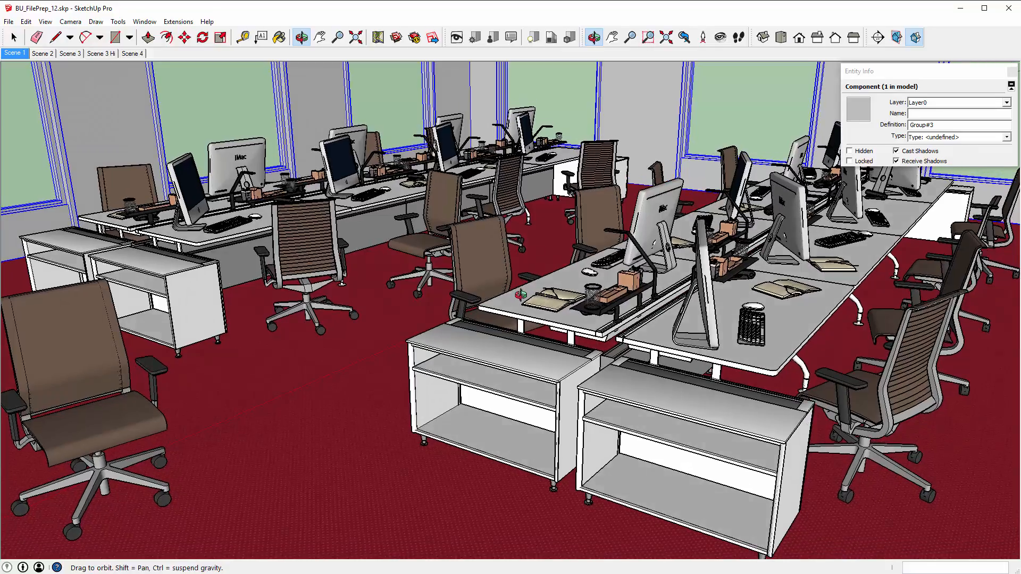
key("l")
scroll(519, 293, "down", 1)
key("space")
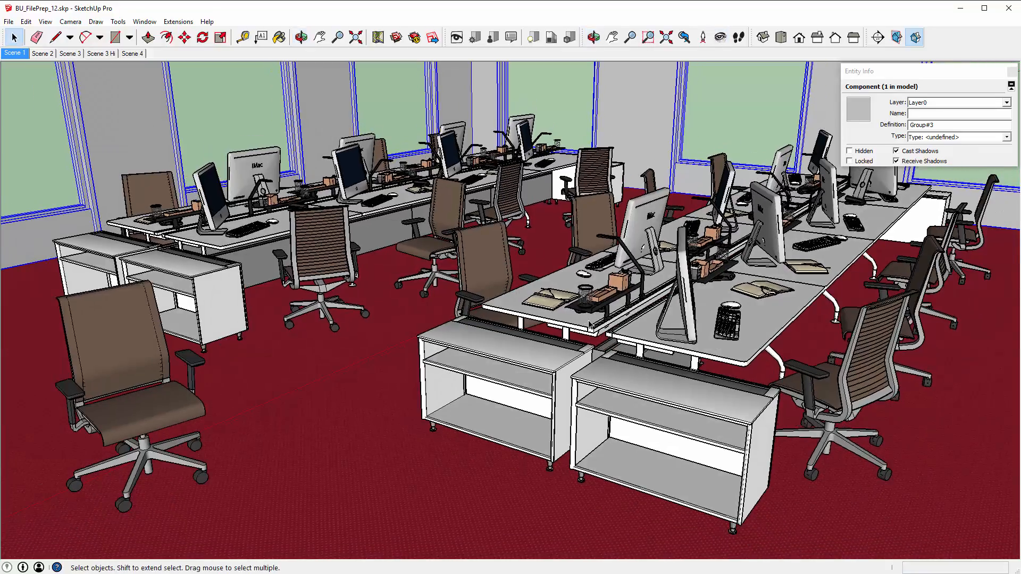
left_click(871, 369)
left_click(949, 257, "shift")
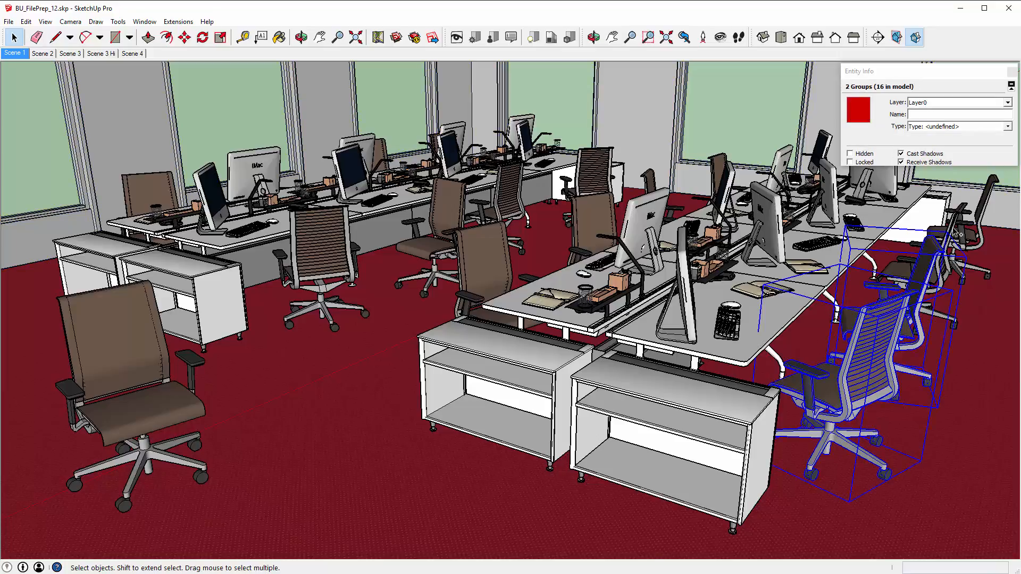
left_click(991, 197, "shift")
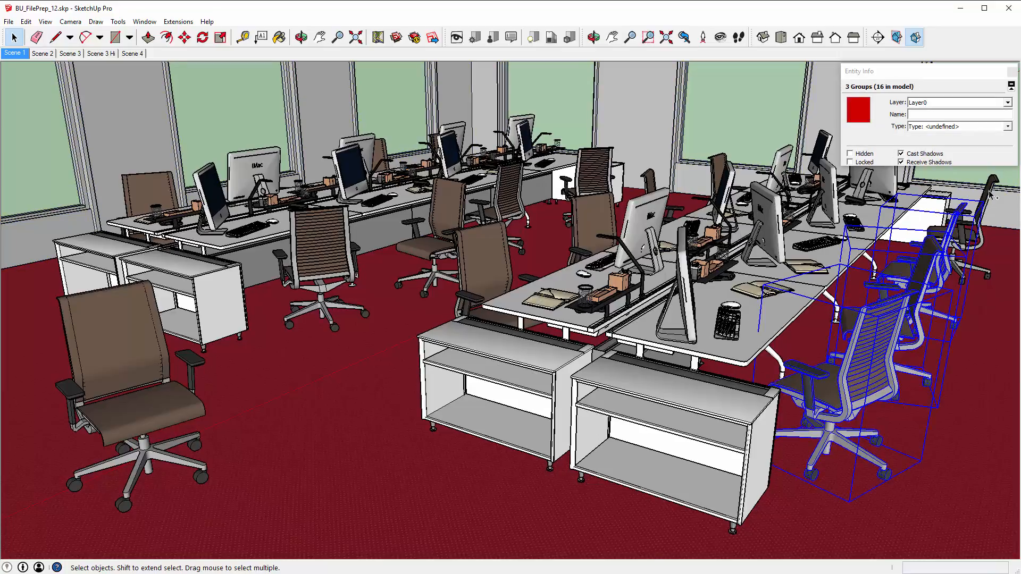
left_click(723, 167, "shift")
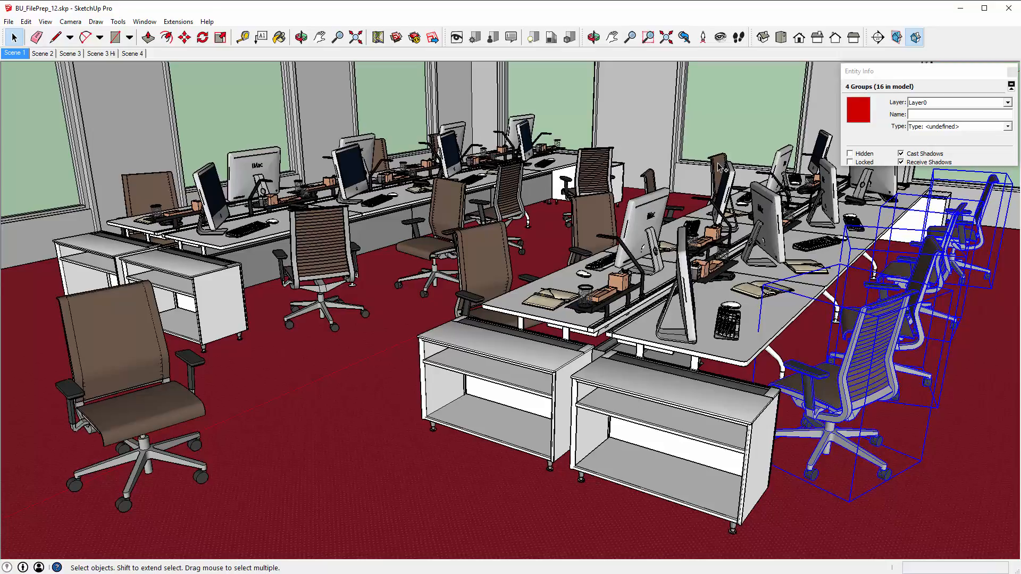
left_click(624, 201, "shift")
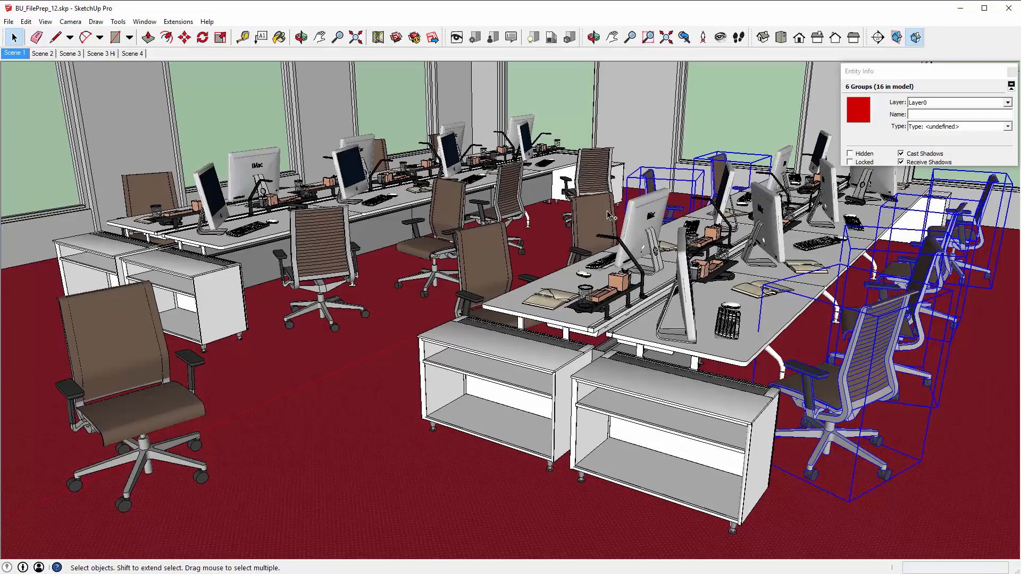
left_click(567, 238, "shift")
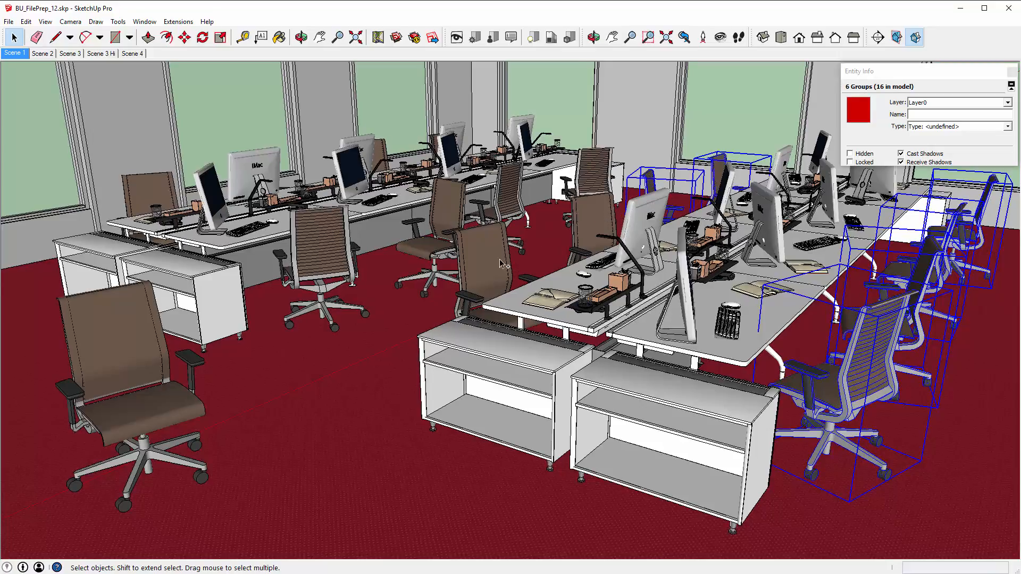
left_click(466, 264, "shift")
left_click(326, 241, "shift")
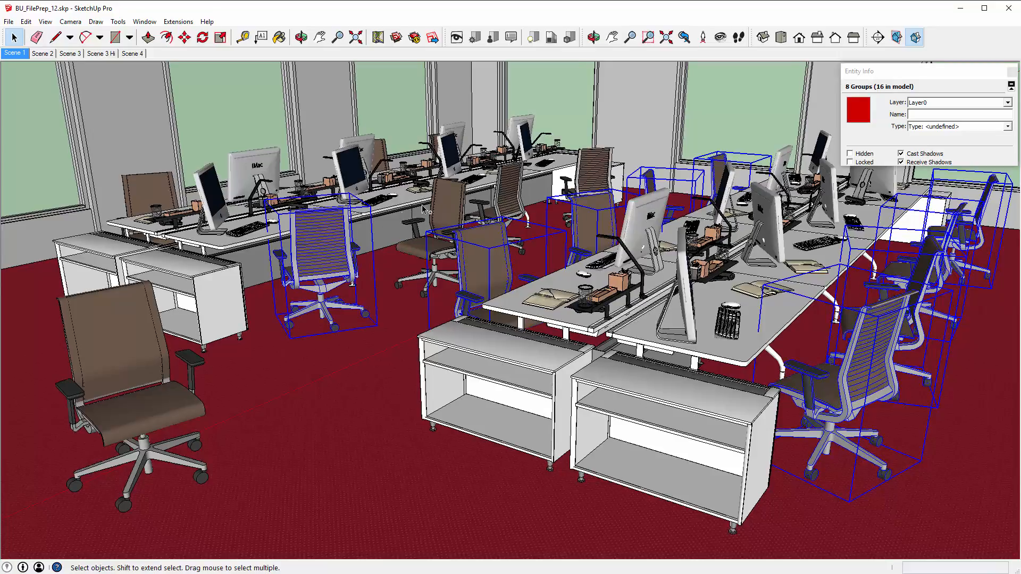
left_click(534, 182, "shift")
left_click(591, 169, "shift")
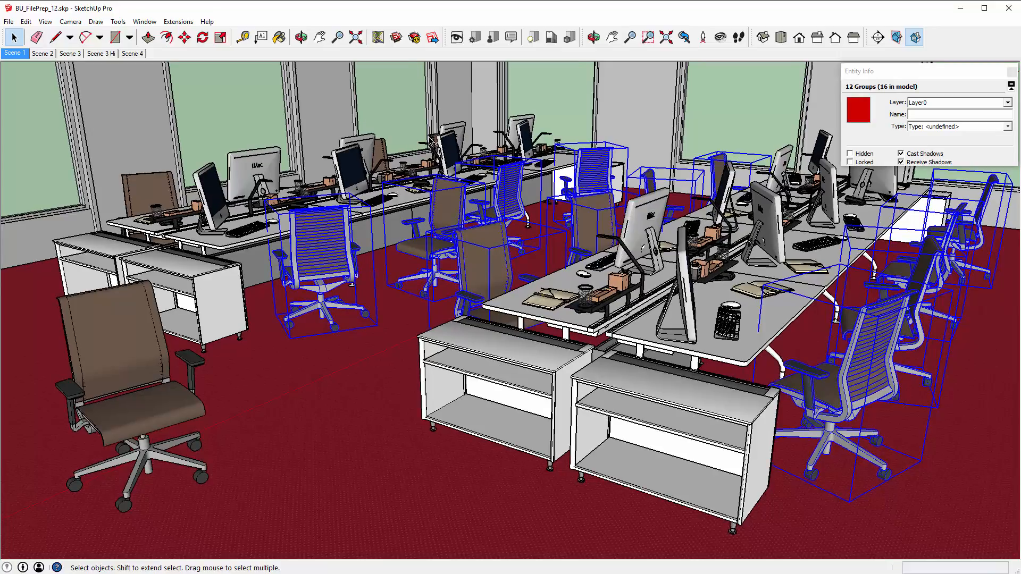
left_click(433, 140, "shift")
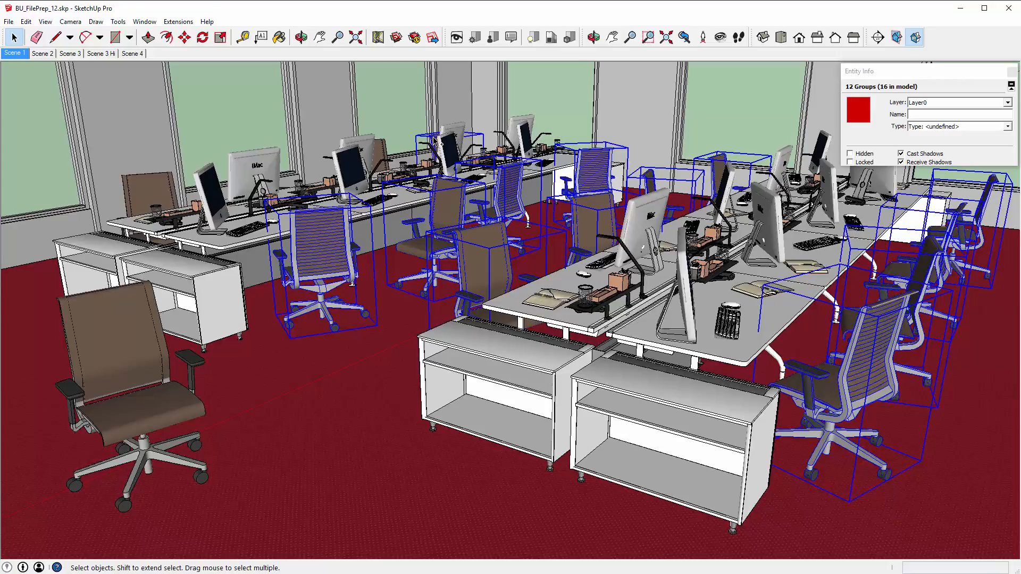
left_click(381, 152, "shift")
left_click(154, 184, "shift")
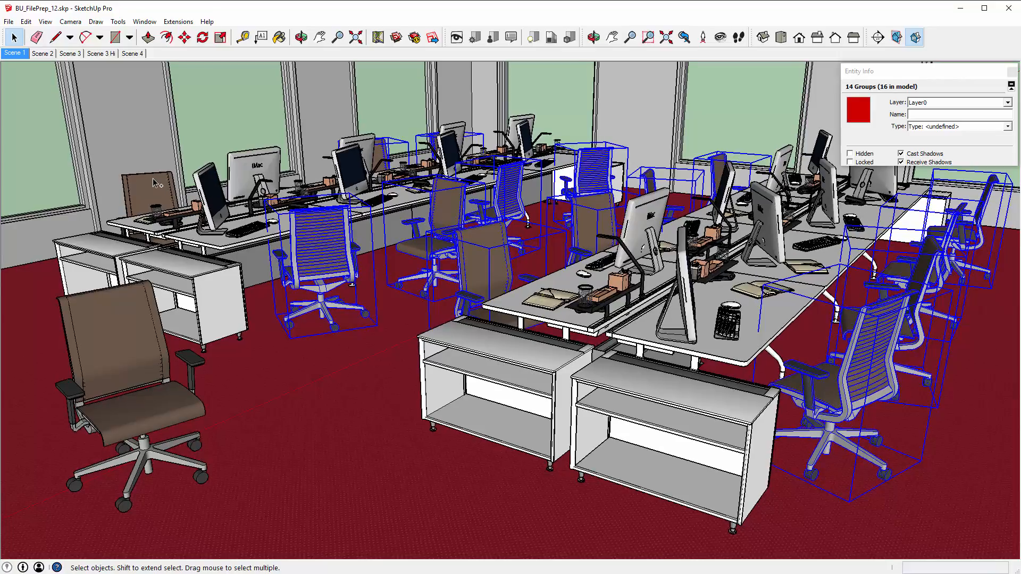
middle_click_drag(248, 179, 206, 175)
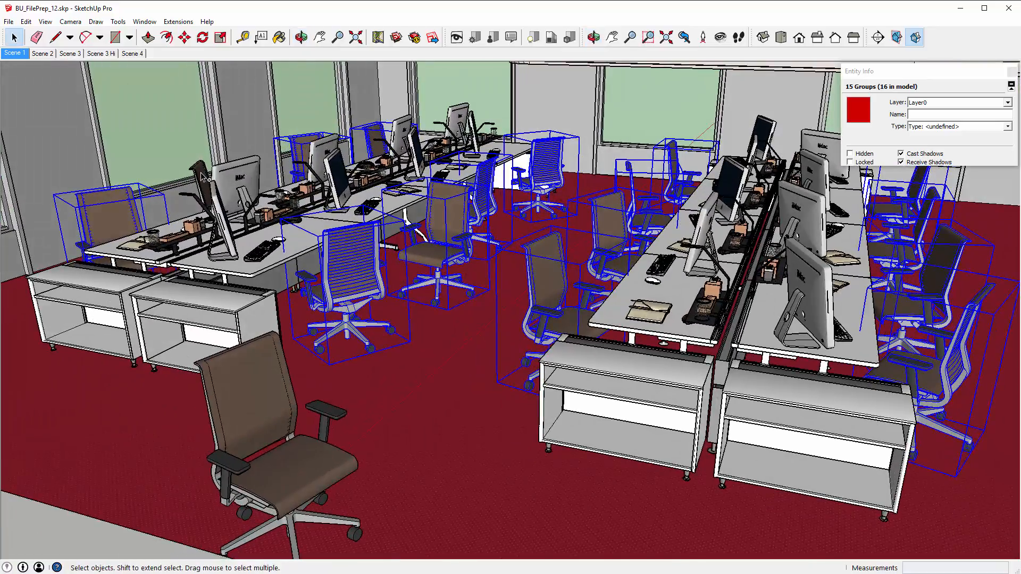
left_click(206, 176, "shift")
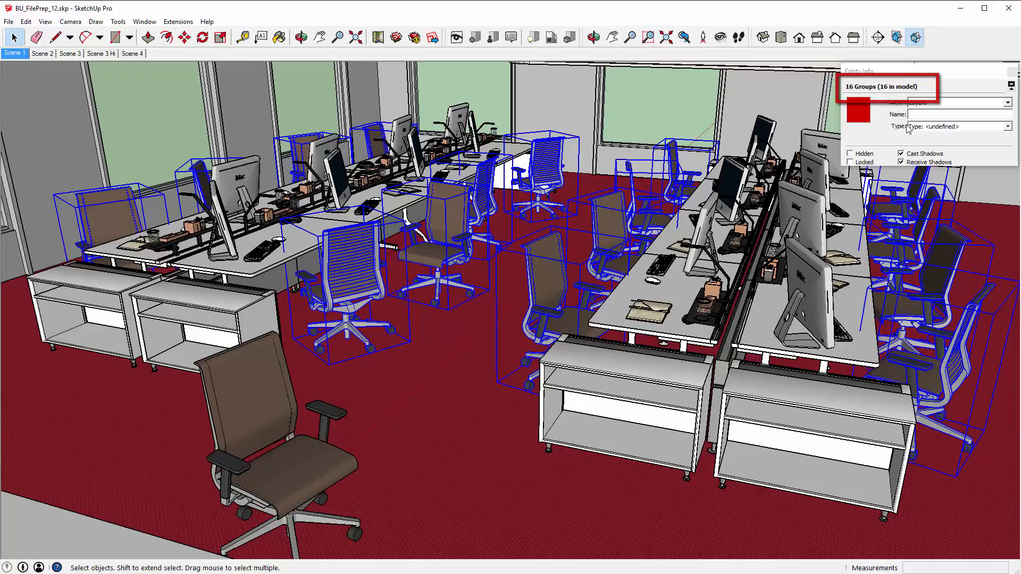
left_click(181, 22)
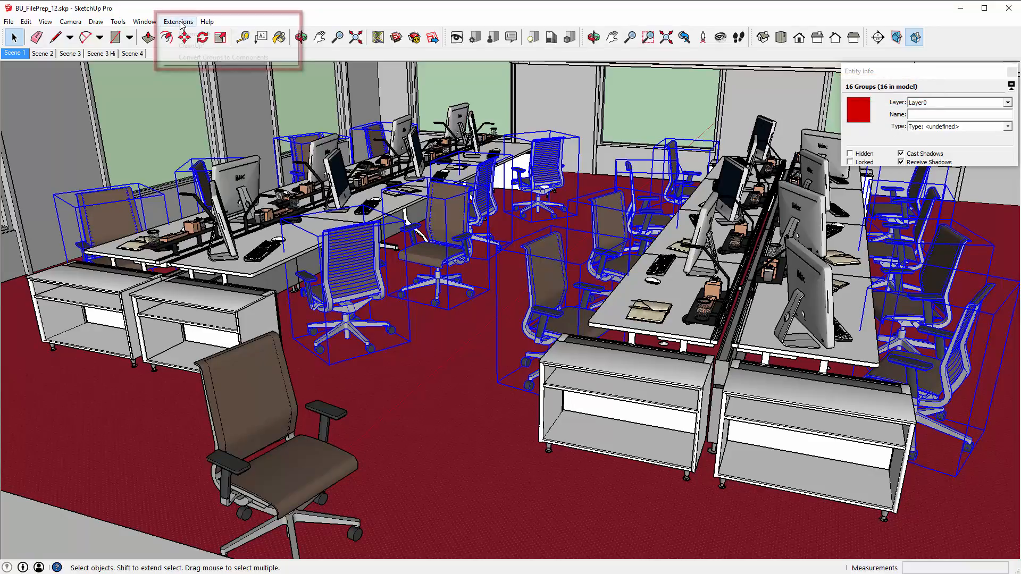
left_click(193, 58)
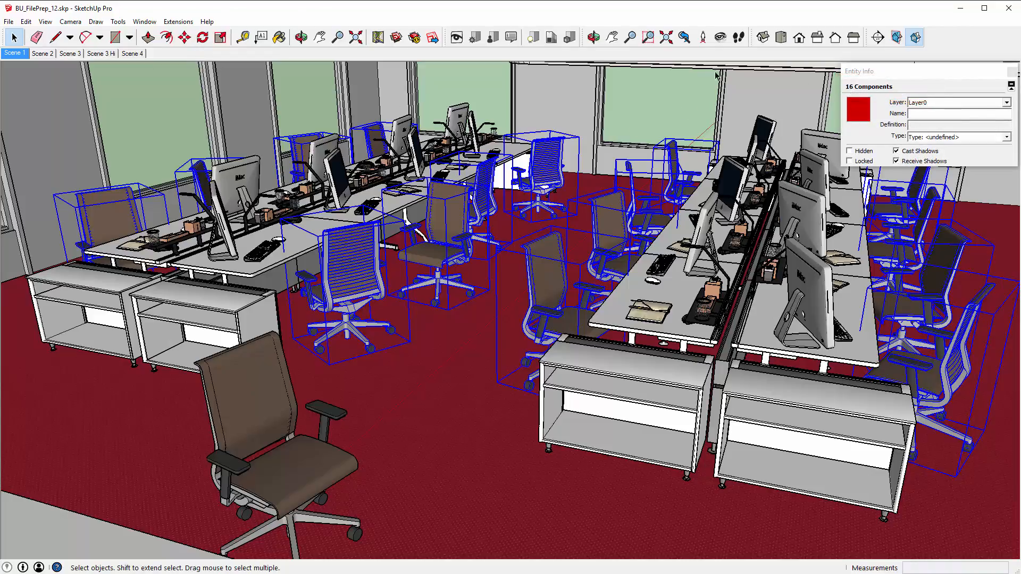
Replace the 16 selected chair components with the standalone DeskChair component using Component Replacer.
left_click(118, 21)
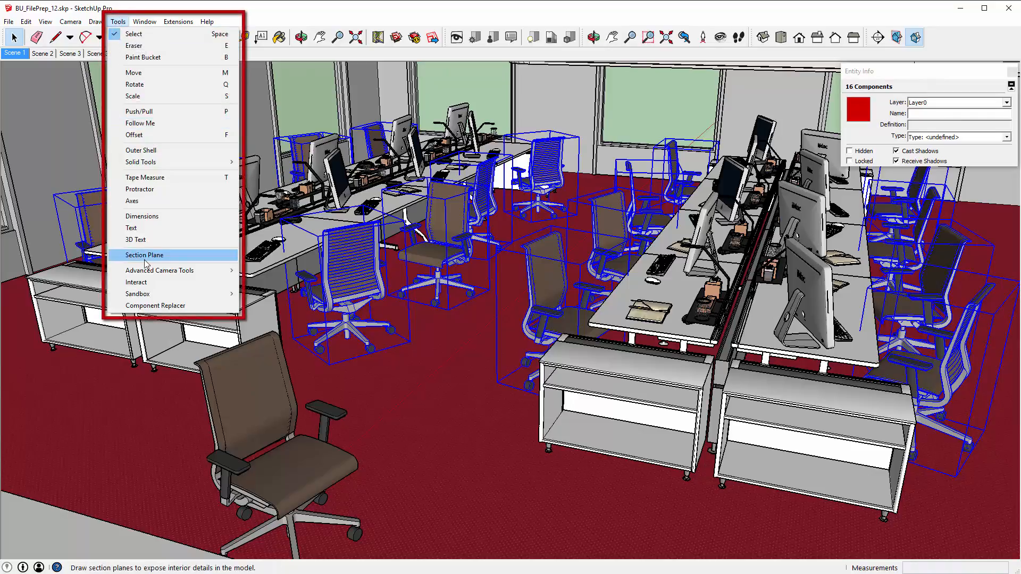
left_click(146, 306)
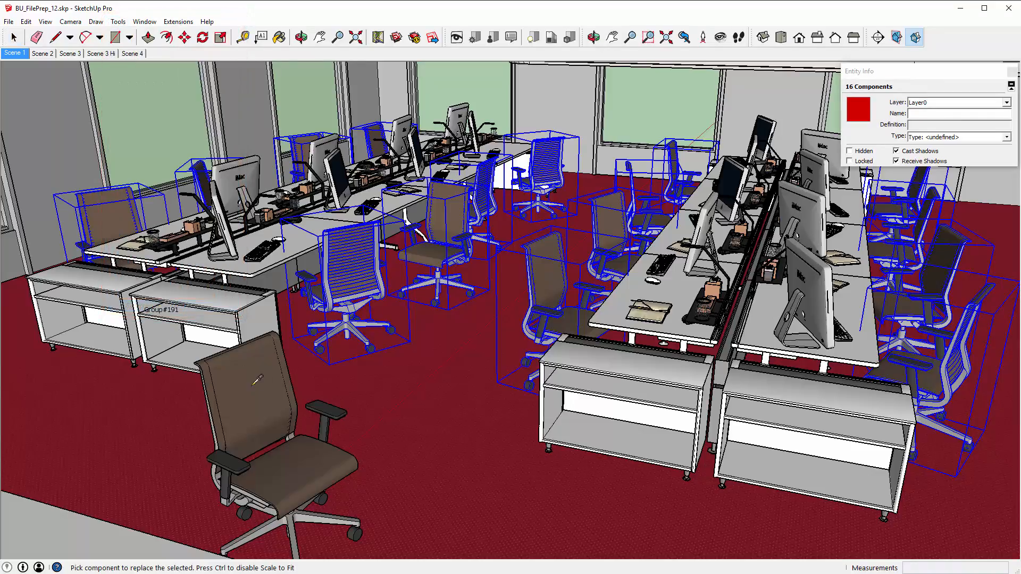
left_click(285, 401)
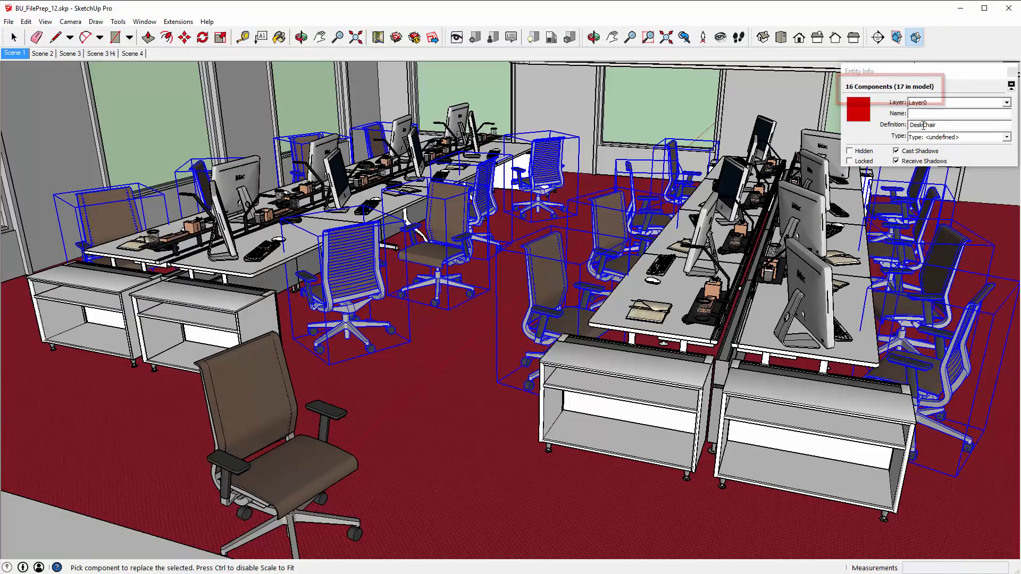
key("space")
Clear the selection and delete the standalone DeskChair copy standing in the open floor area.
left_click(397, 473)
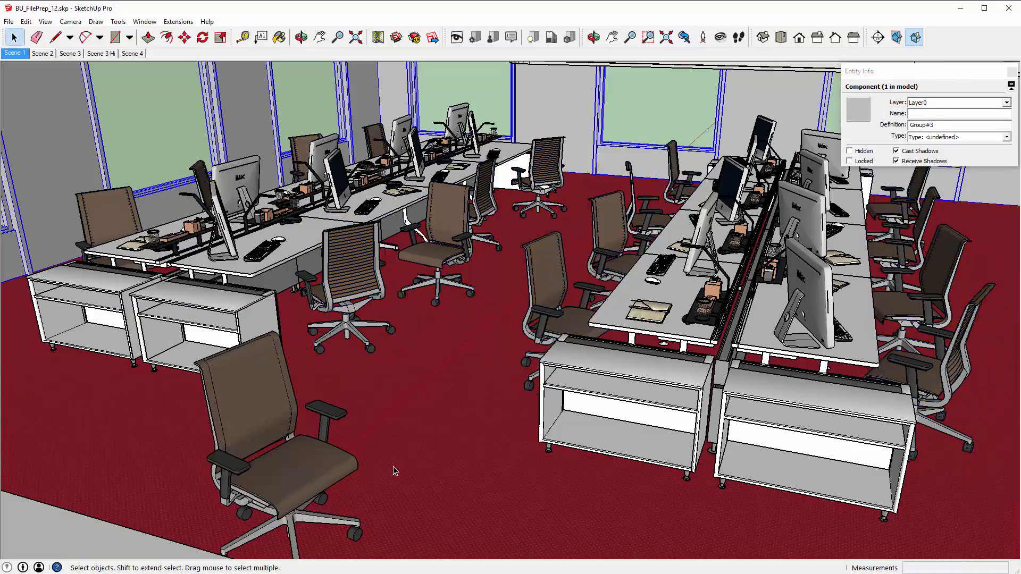
left_click(322, 462)
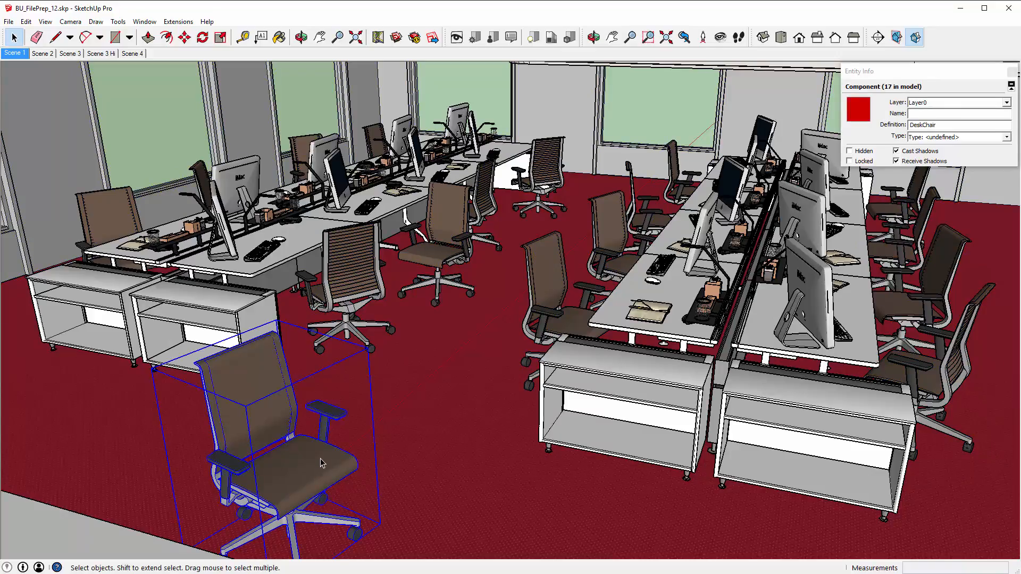
key("Delete")
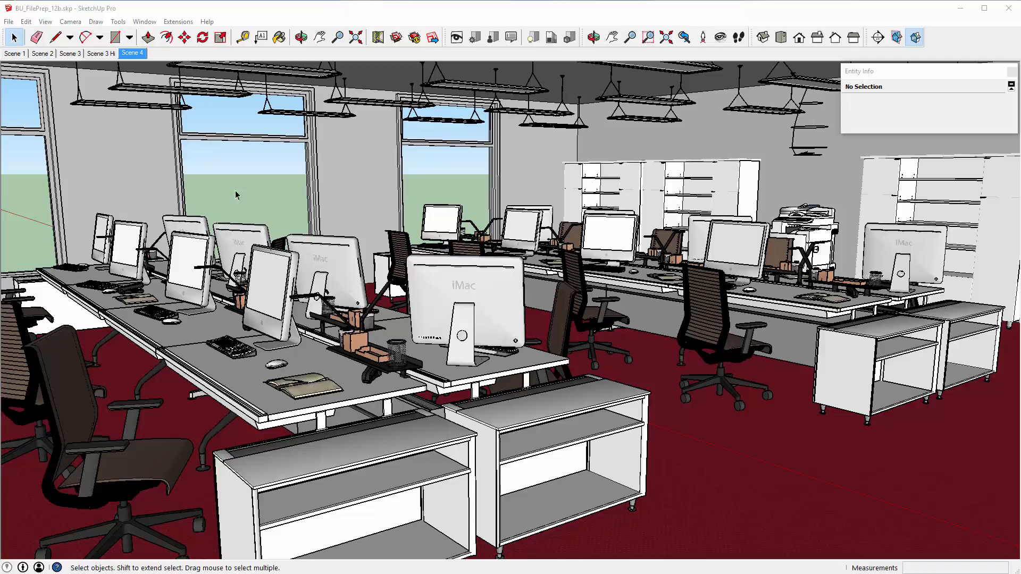
Purge all unused items from the model through the Model Info statistics and close the dialog.
left_click(144, 21)
left_click(156, 35)
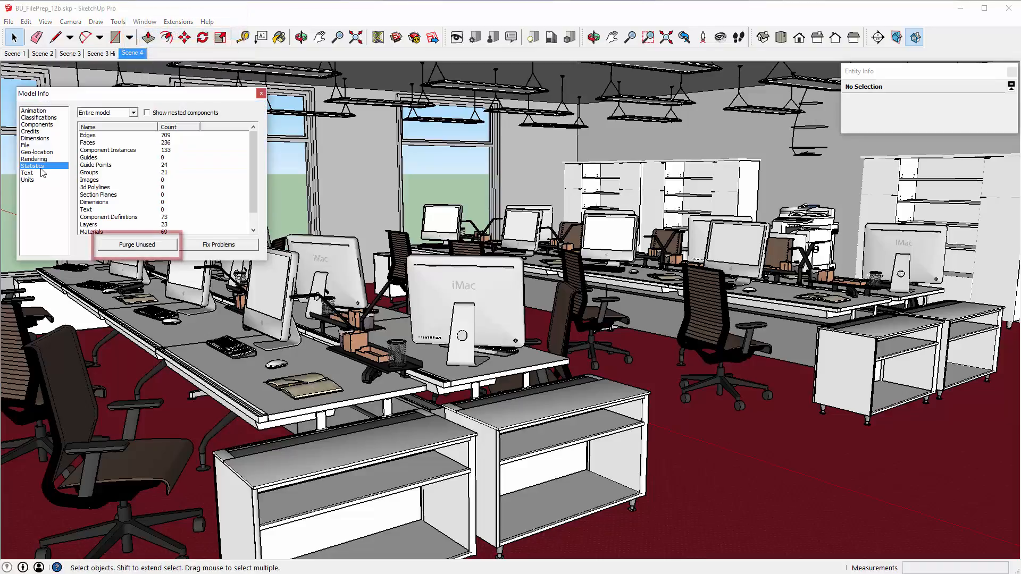
left_click(129, 245)
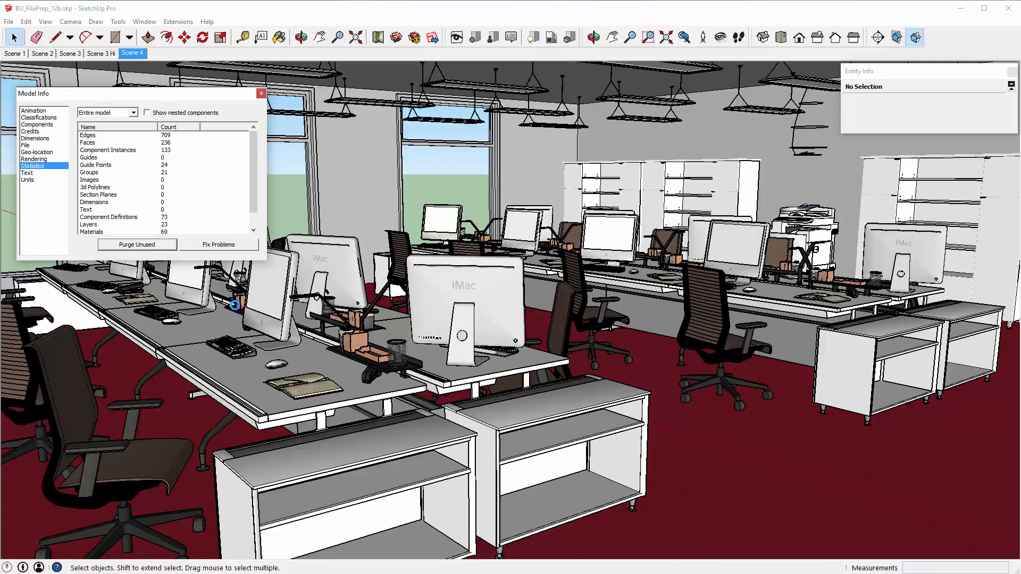
left_click(261, 94)
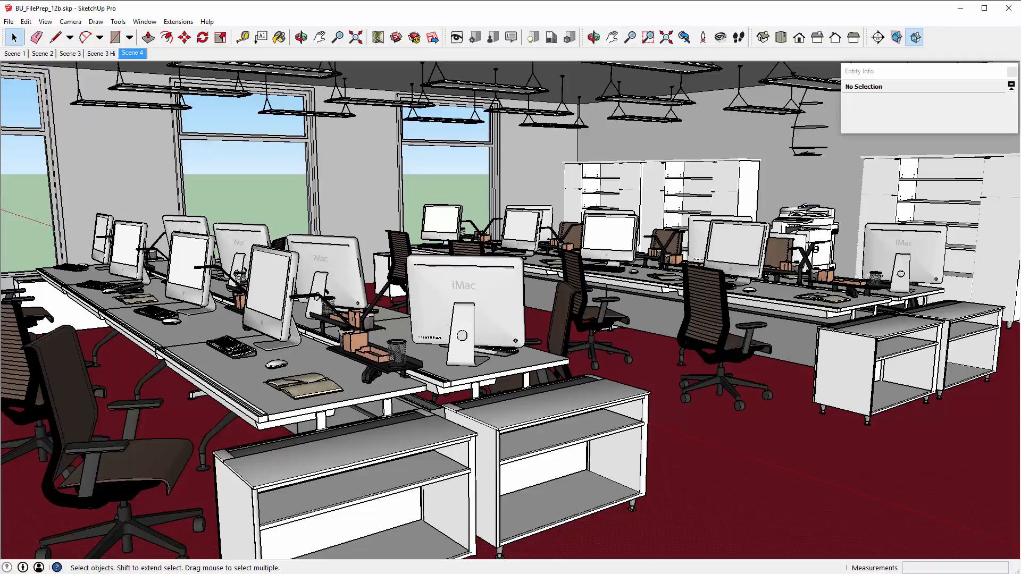
mouse_move(1020, 454)
left_mouse_down()
mouse_move(1002, 400)
mouse_move(762, 365)
mouse_move(678, 392)
left_mouse_up()
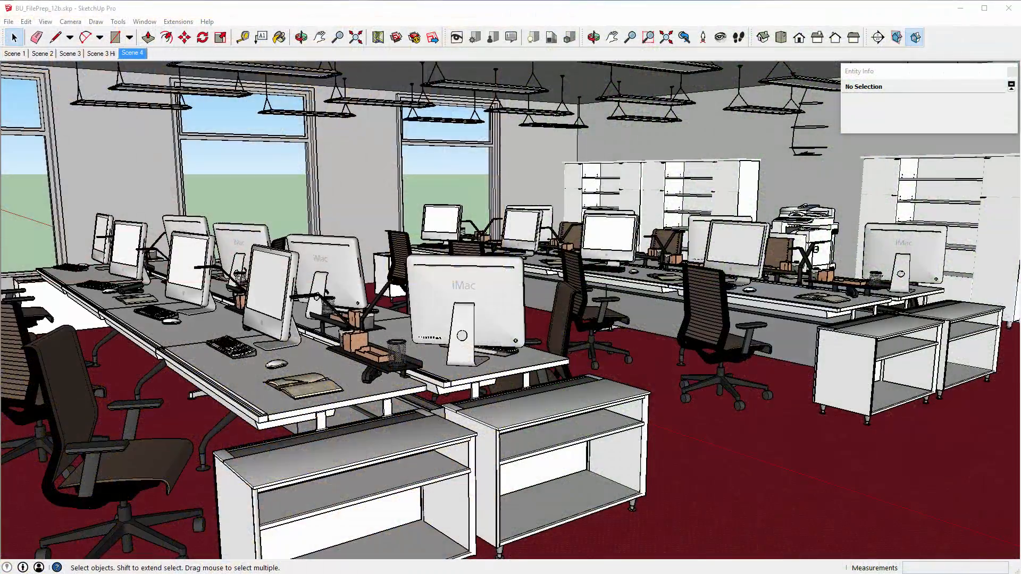
Select a notebook, mouse, keyboard, iMac, low cabinet, desk chair, printer, wall cabinet, desk organizer and tall shelf, and make these ten objects static.
left_click(296, 393)
left_click(276, 364, "shift")
left_click(230, 347, "shift")
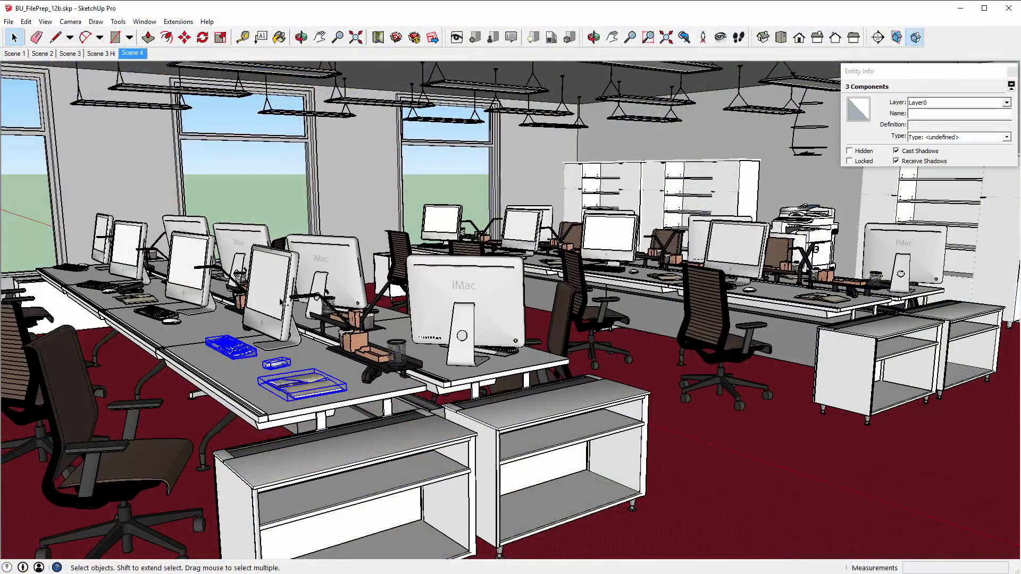
left_click(282, 302, "shift")
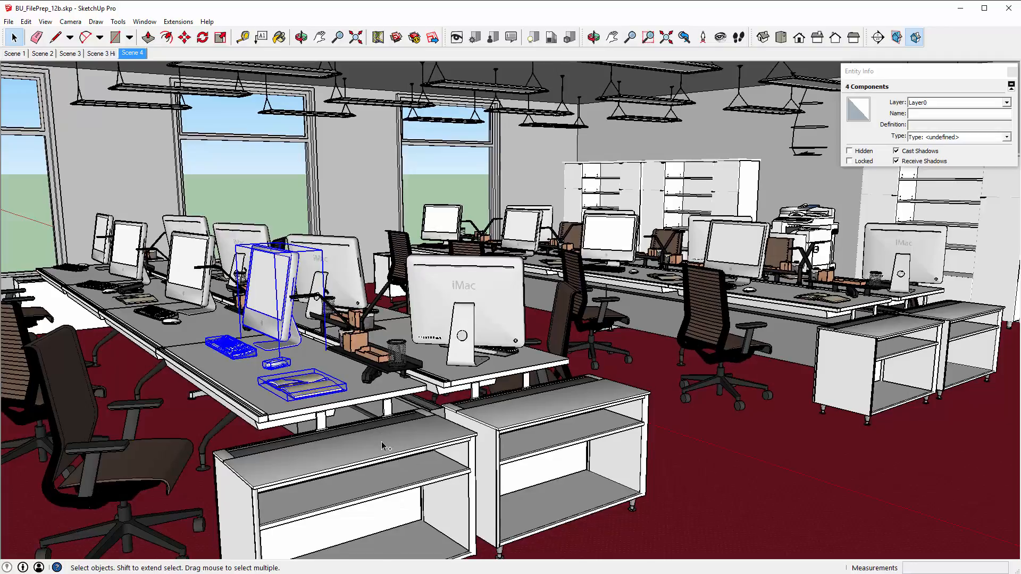
left_click(382, 446, "shift")
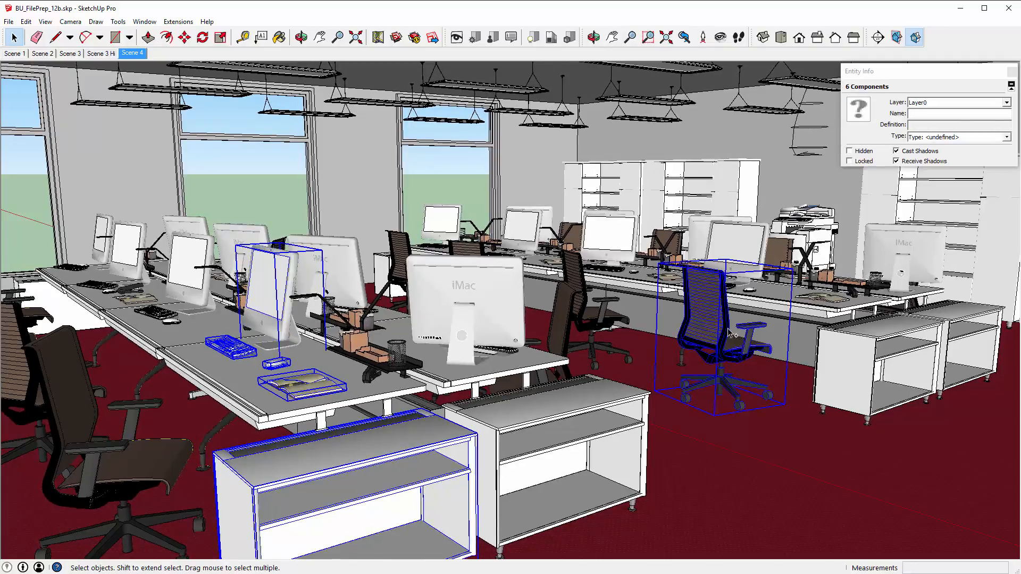
left_click(825, 226, "shift")
left_click(729, 190, "shift")
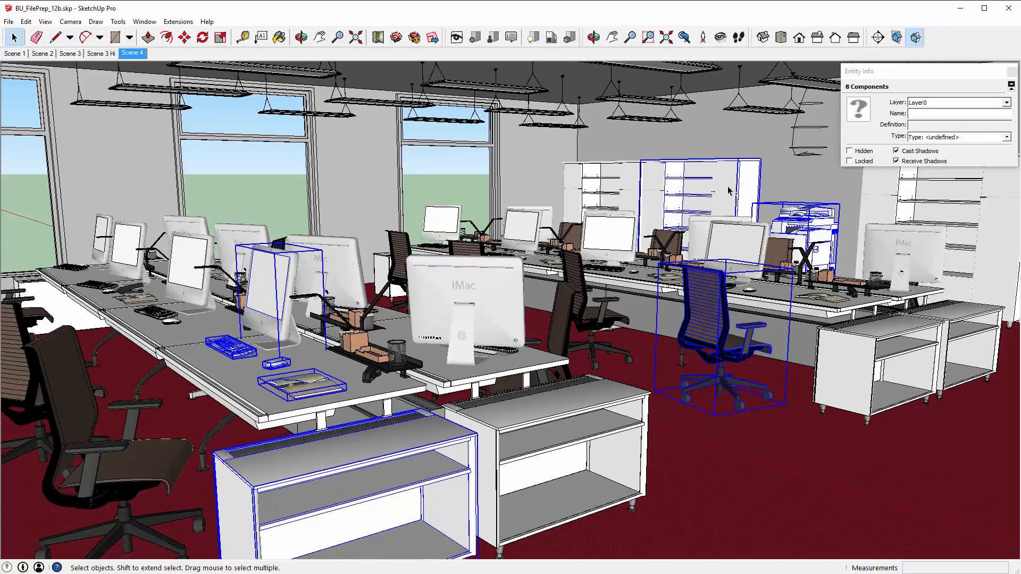
left_click(354, 351, "shift")
key("l")
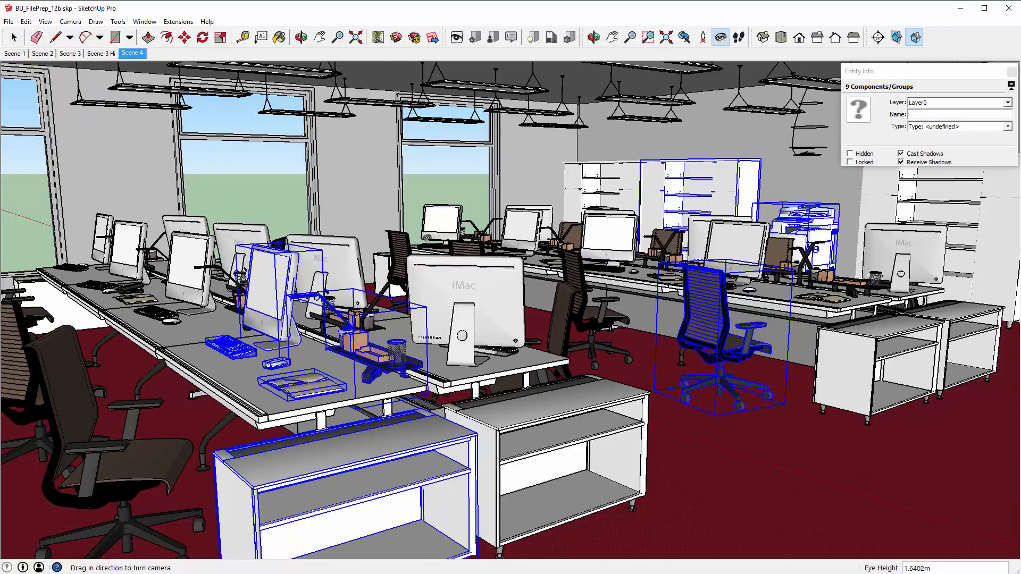
left_click_drag(426, 237, 804, 266)
key("space")
left_click(805, 267, "shift")
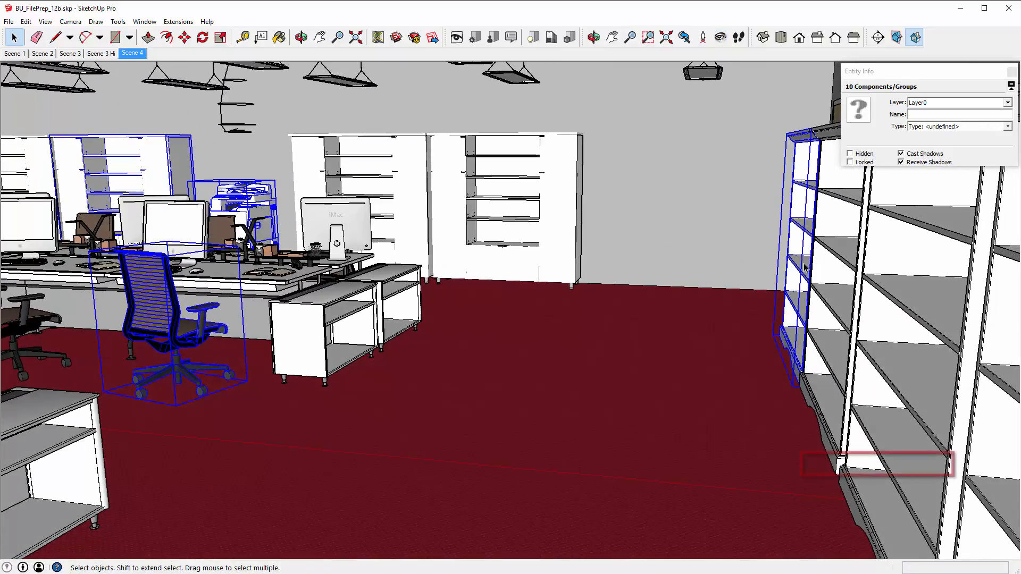
right_click(805, 267)
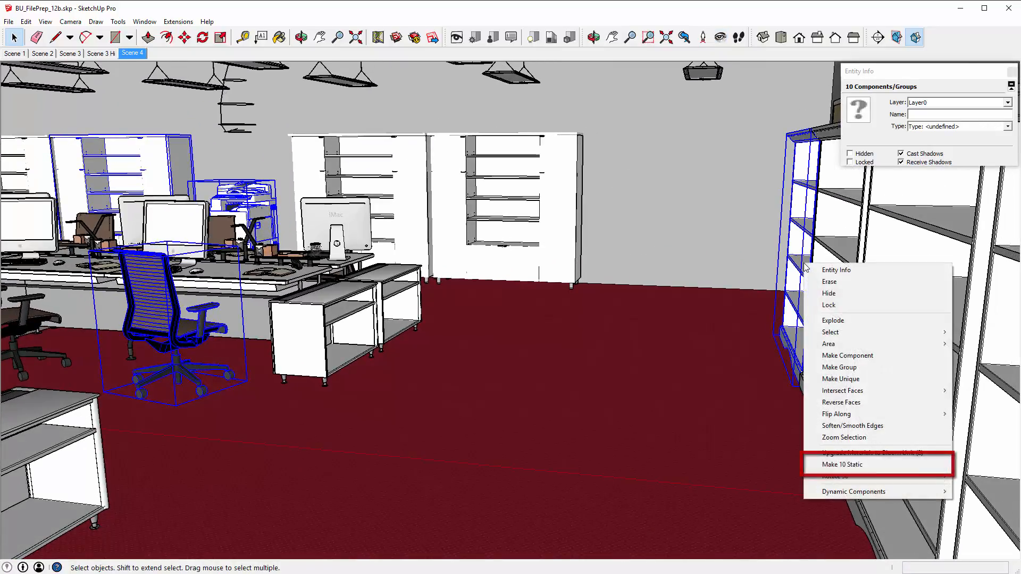
left_click(832, 466)
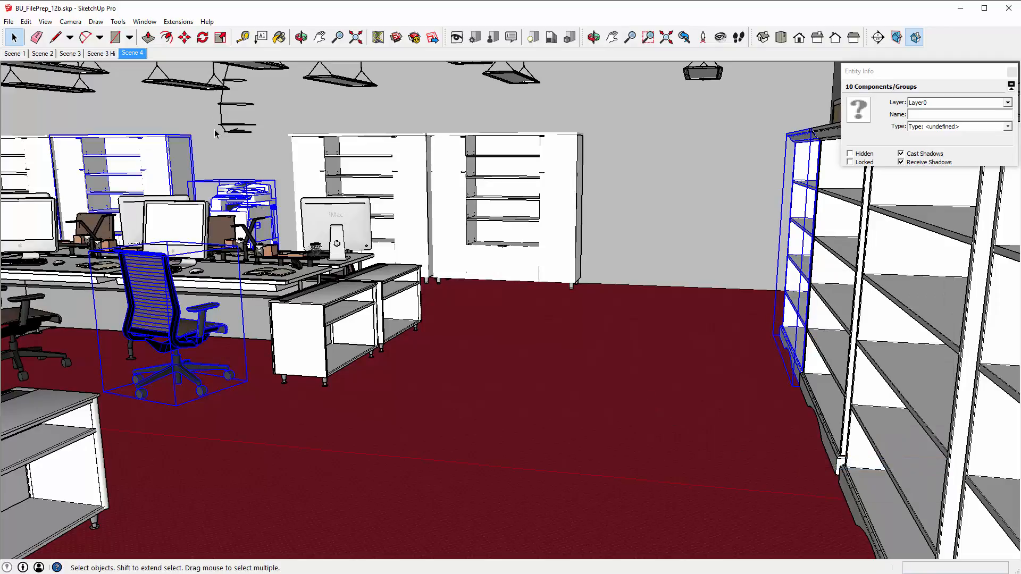
Return to the Scene 4 camera view and clear the object selection.
left_click(130, 52)
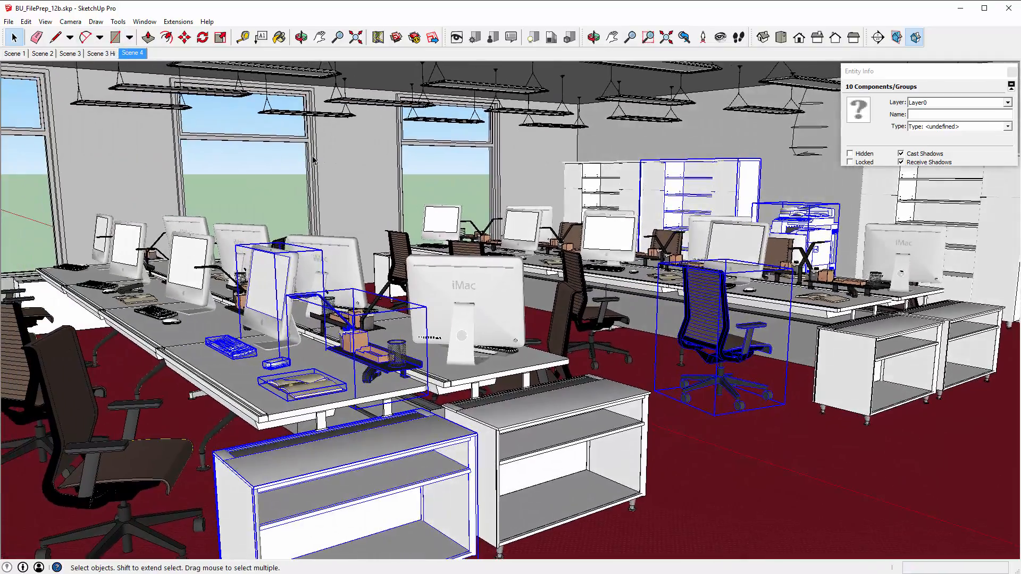
left_click(337, 190)
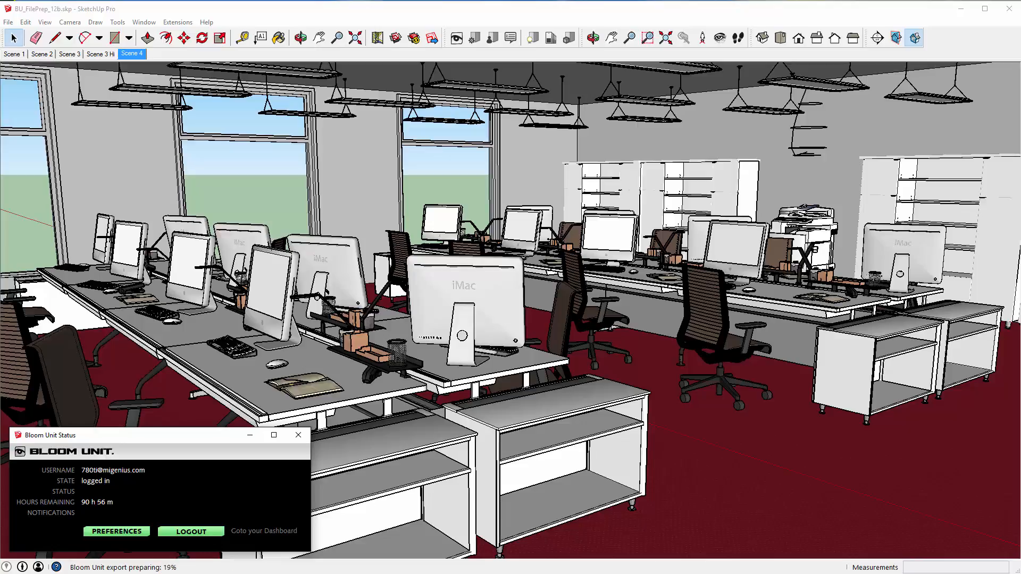
Move the timer window beside the far window and bring the Bloom Unit render window fully into view.
left_click_drag(144, 245, 55, 79)
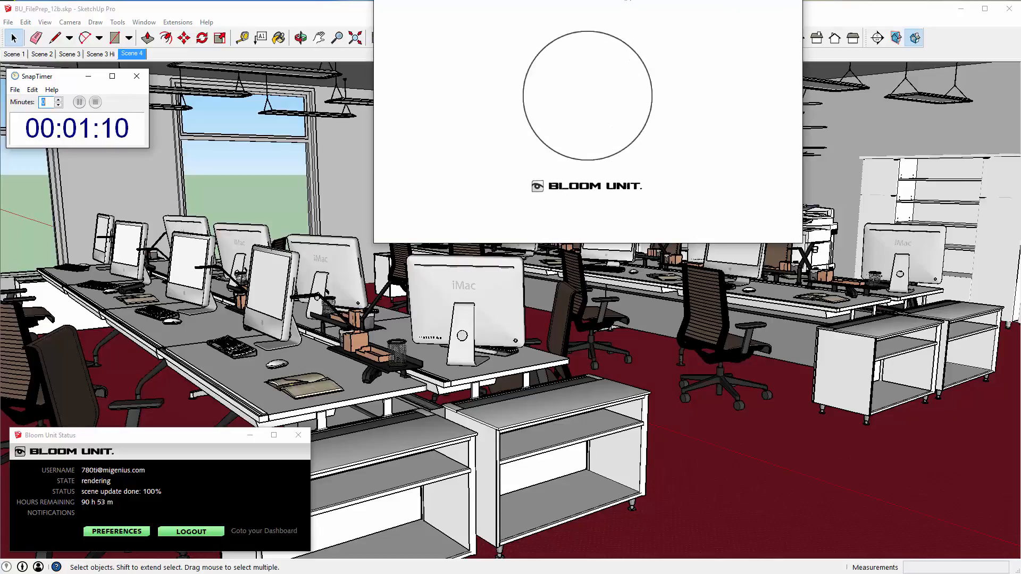
left_click_drag(608, 0, 616, 83)
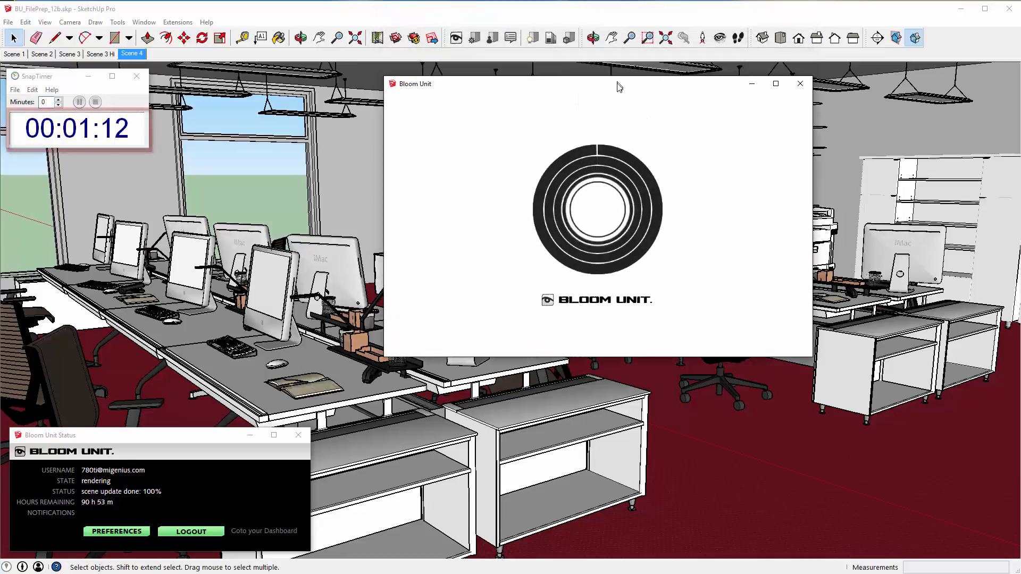